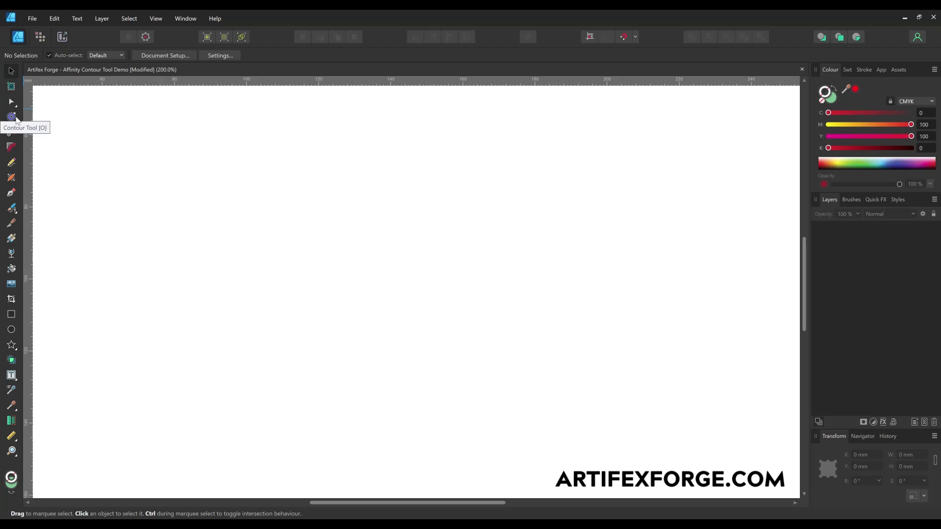
Step: Draw a green square about 47 mm wide near the middle of the canvas
click(16, 117)
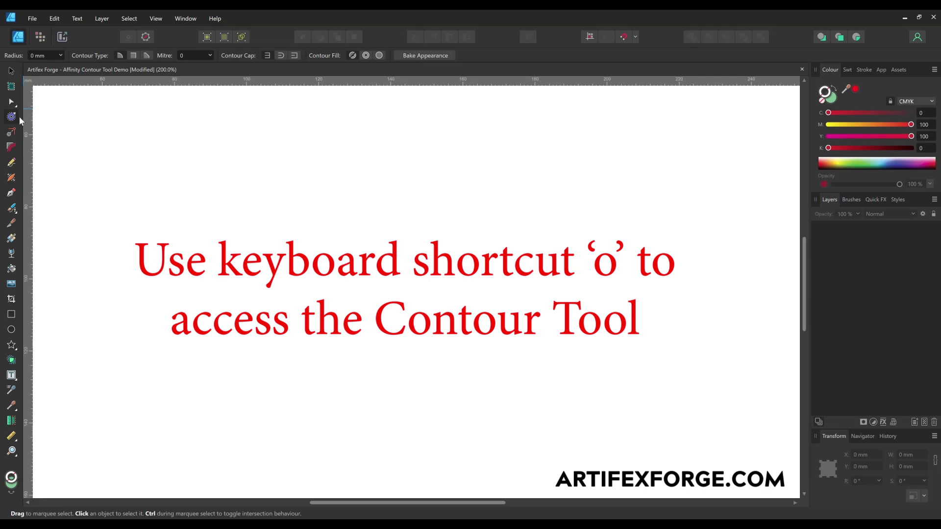
click(12, 317)
drag(339, 219, 532, 366)
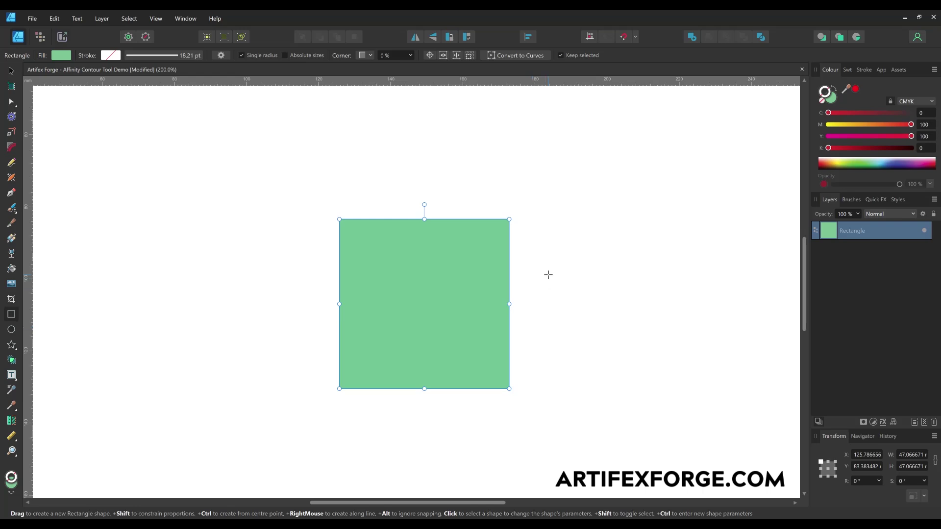
Step: Contour the square outward by about 14.6 mm, and reverse it to an inward contour of about 14.7 mm
click(20, 117)
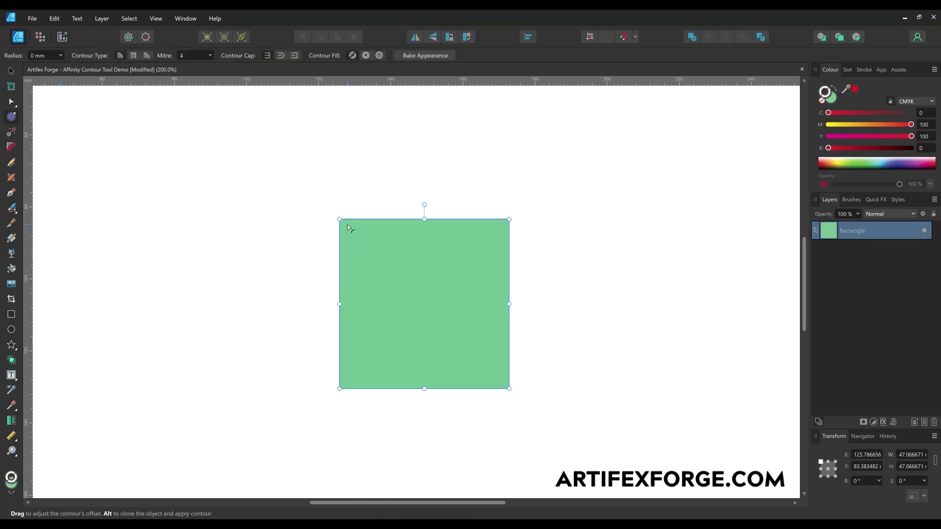
drag(350, 235, 401, 288)
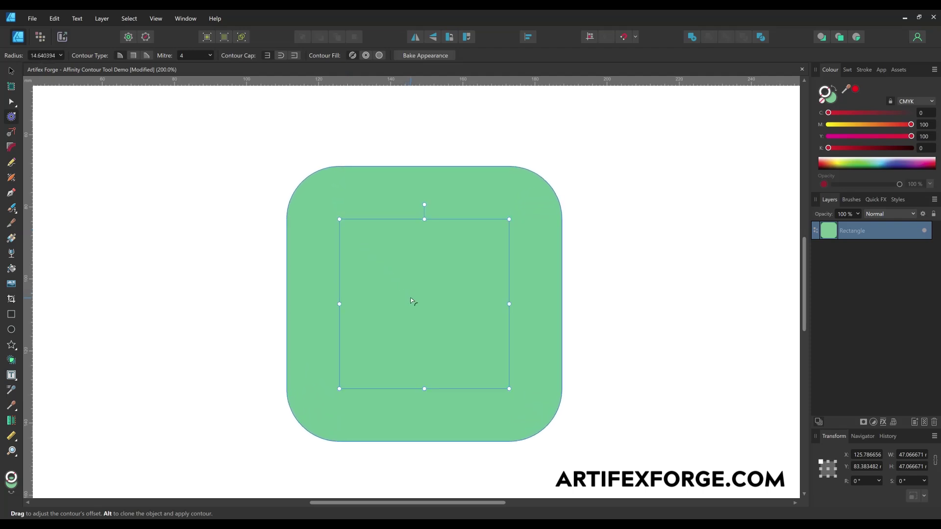
drag(411, 298, 305, 224)
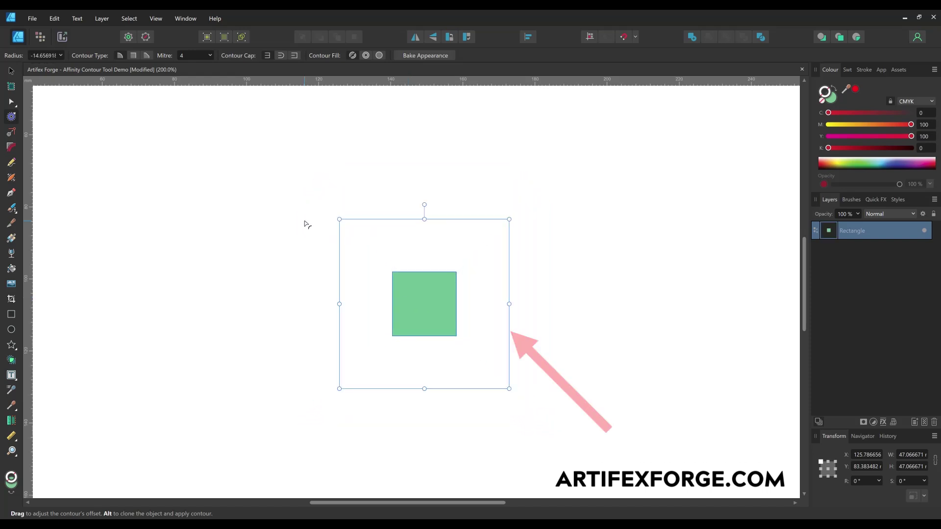
Step: Swap the square's fill and stroke colours to preview the contour as a stroke, and swap them back
click(834, 90)
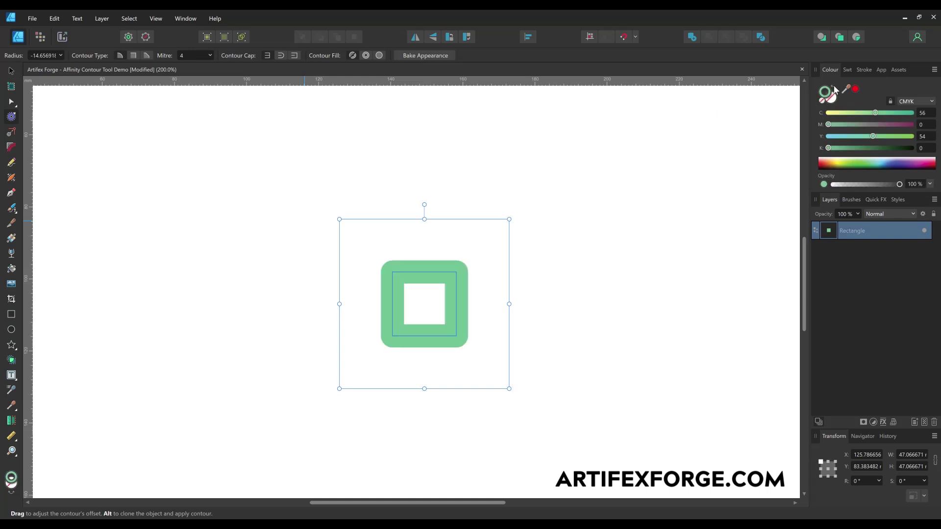
click(835, 91)
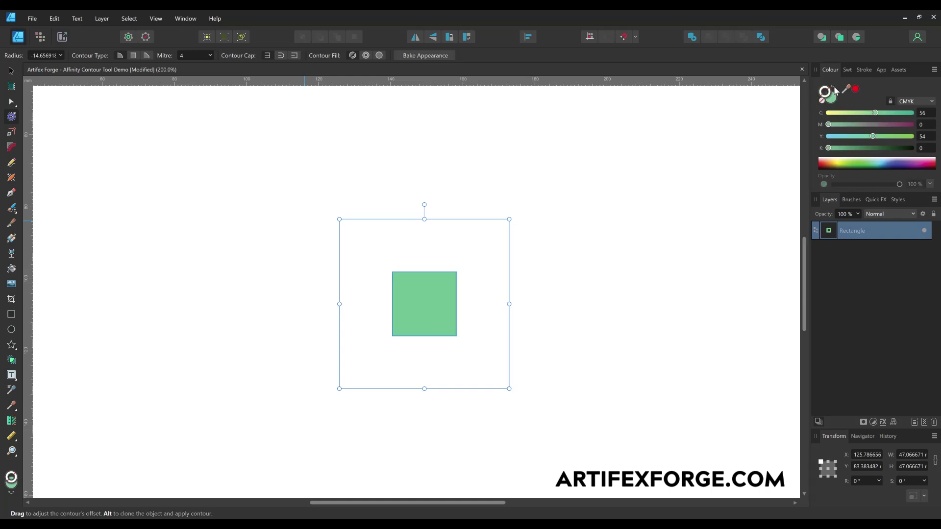
click(835, 92)
click(835, 91)
Step: Set the square's contour radius to 20 mm
click(49, 56)
text(20)
key(Return)
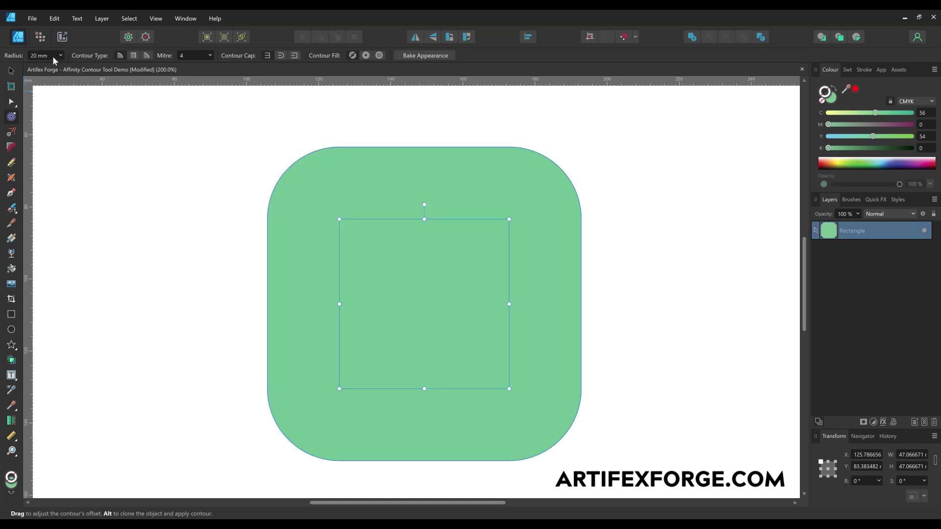
Step: Try a negative contour radius of -20 mm on the square and undo it
click(34, 57)
click(37, 55)
text(-)
key(Return)
key(ctrl+z)
Step: Try the mitre contour type on the square and finish with the bevel type
click(133, 55)
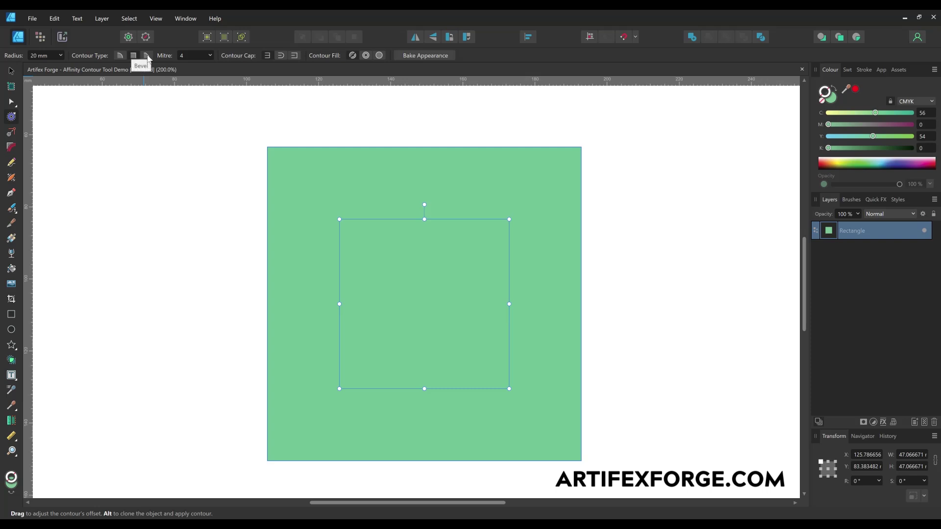
click(146, 55)
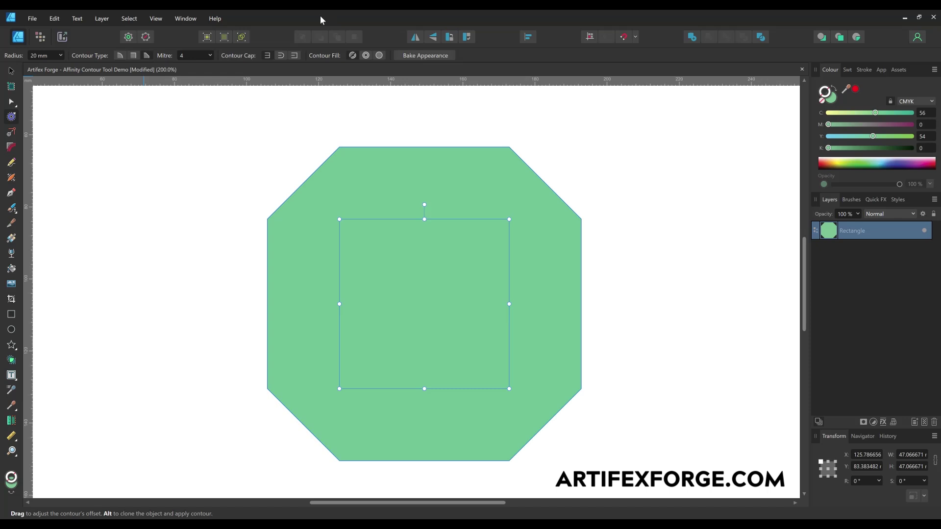
click(11, 133)
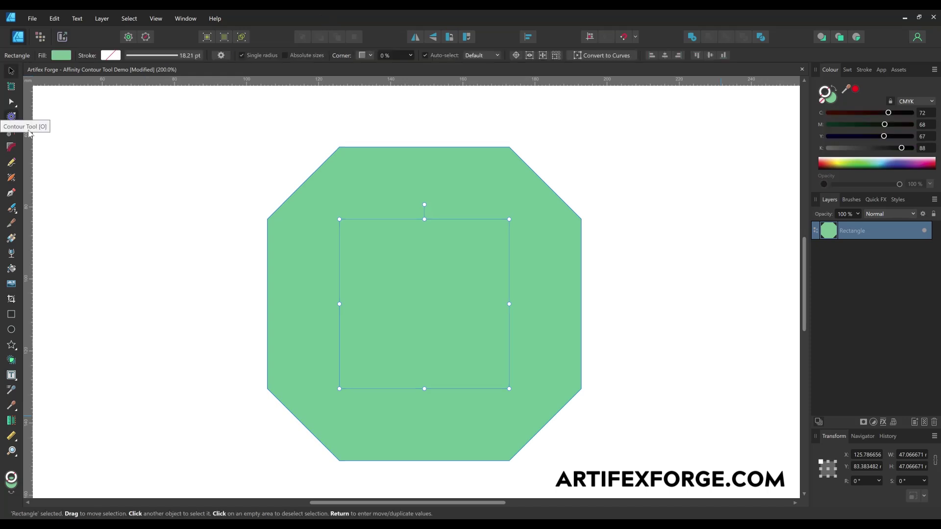
click(12, 116)
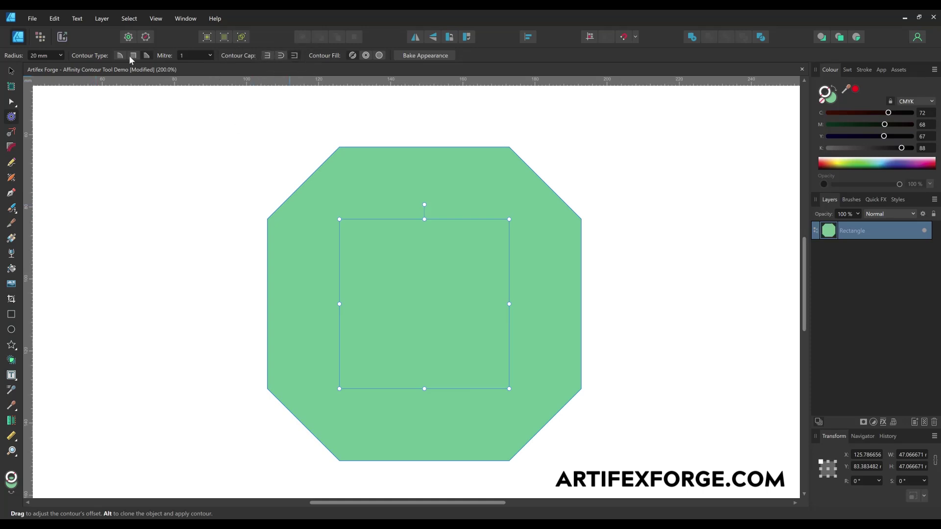
Step: Delete the bevelled shape and draw a vertical line about 41 mm long with an 18.21 pt black stroke using the Pen tool
click(12, 72)
key(Delete)
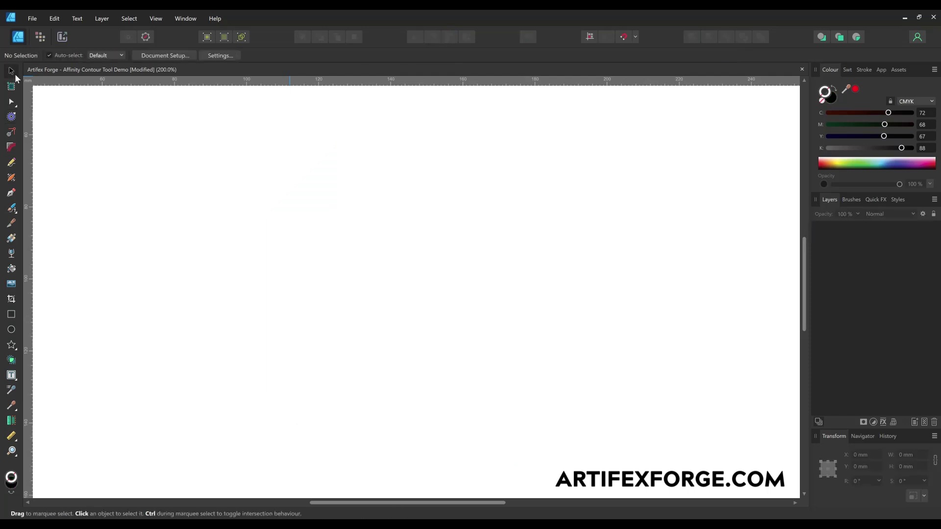
key(j)
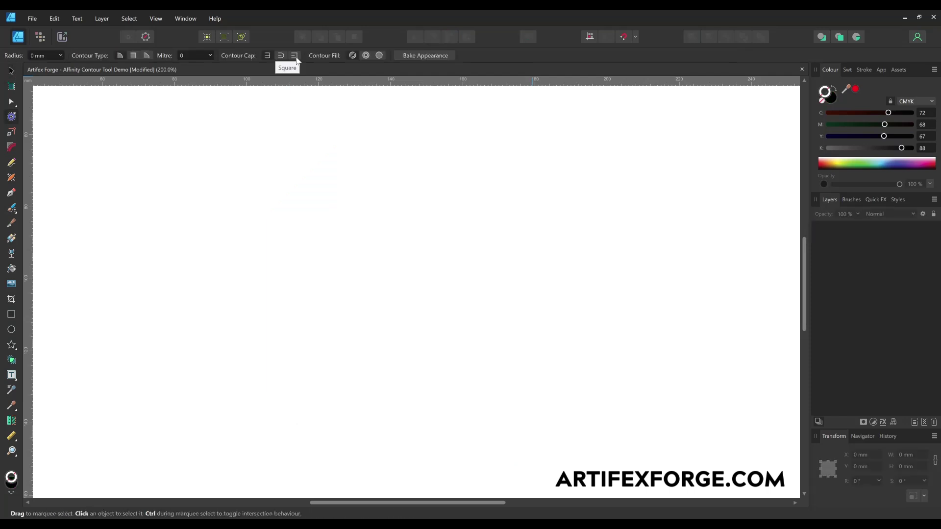
key(p)
click(456, 241)
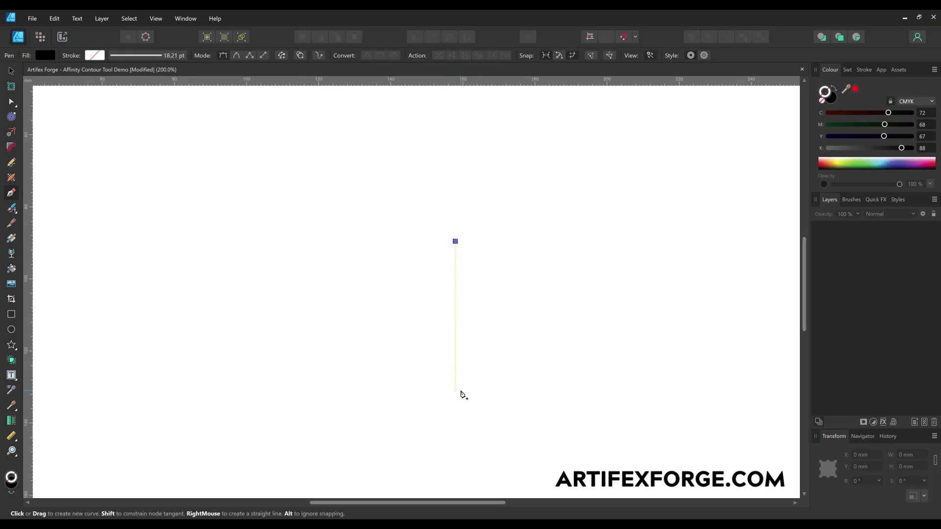
click(456, 389)
click(14, 71)
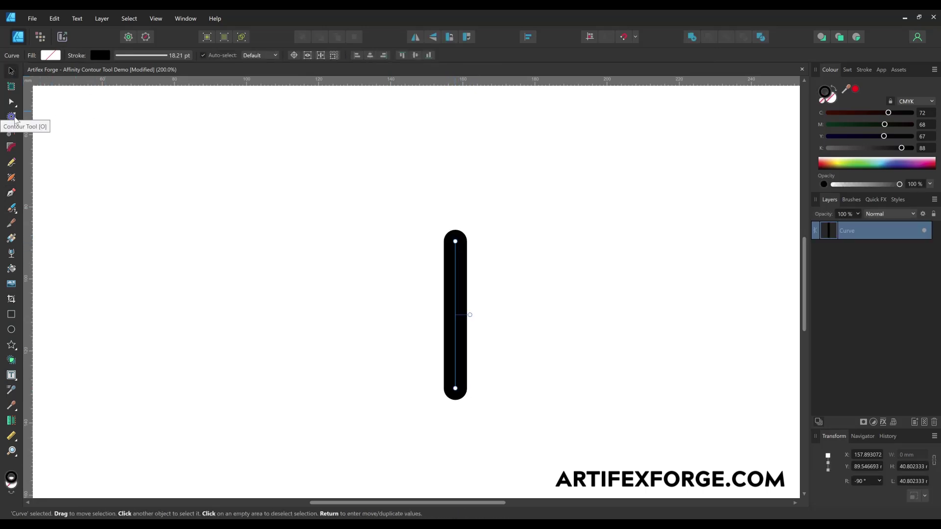
Step: Apply a contour of about 15.2 mm to the line, previewing it as a solid fill before restoring the black stroke
click(12, 118)
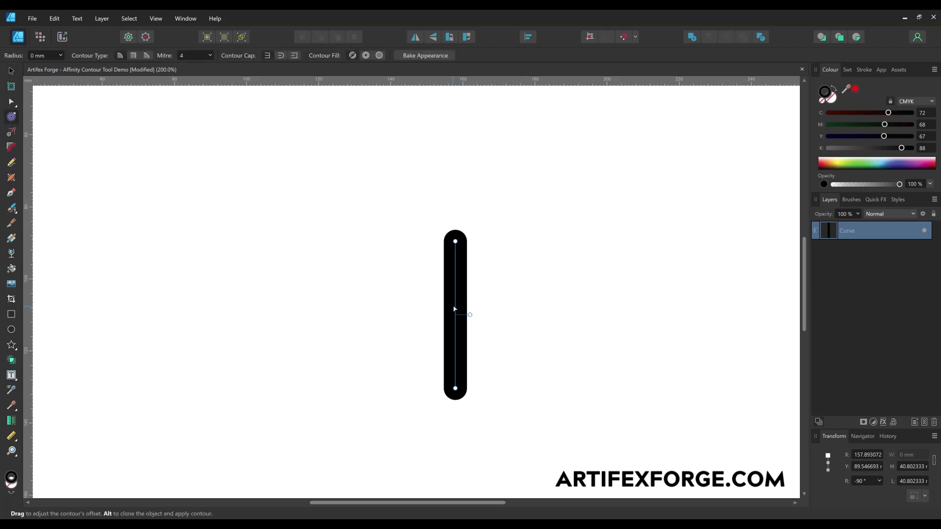
drag(456, 309, 509, 315)
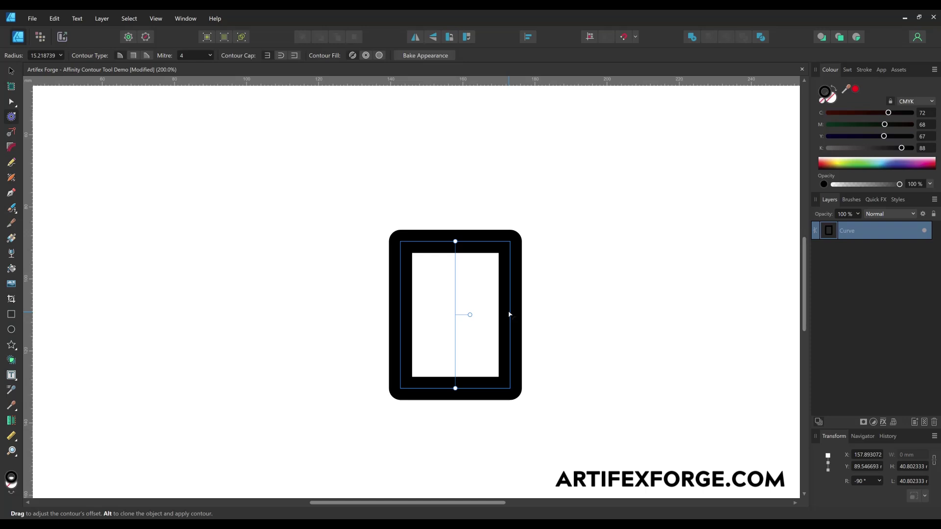
click(835, 89)
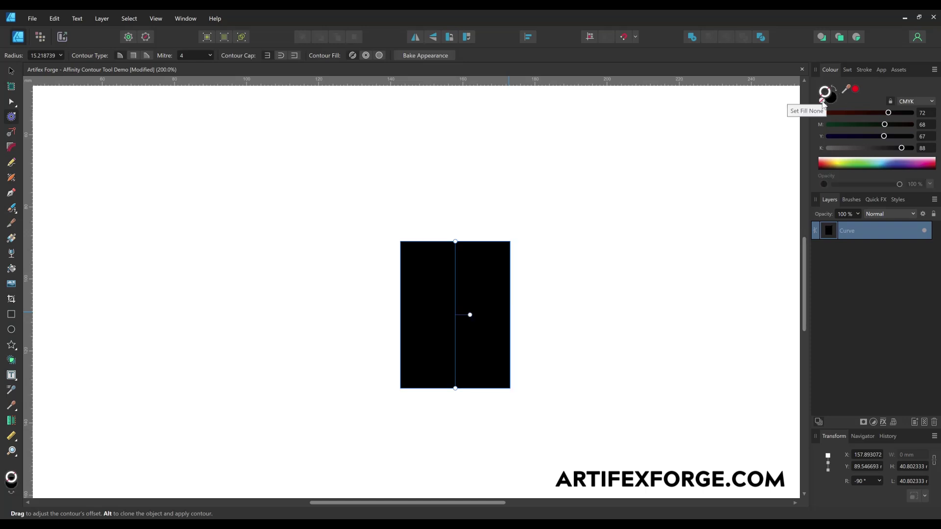
click(822, 101)
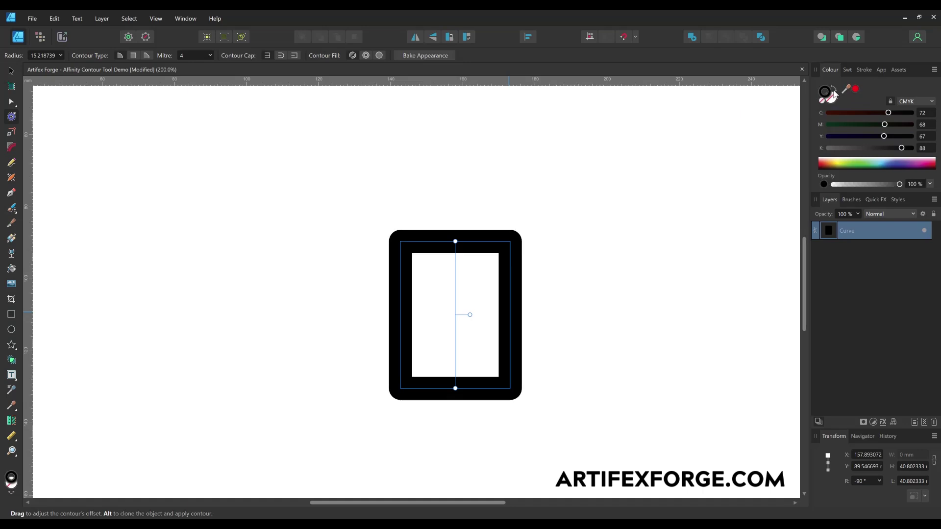
Step: Try the round and square contour caps on the line, and return to the butt cap
click(282, 56)
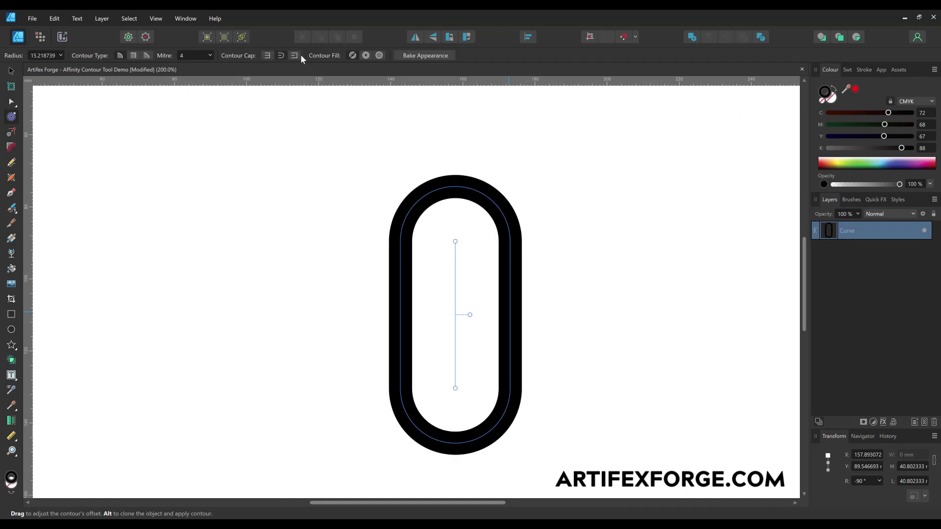
click(295, 56)
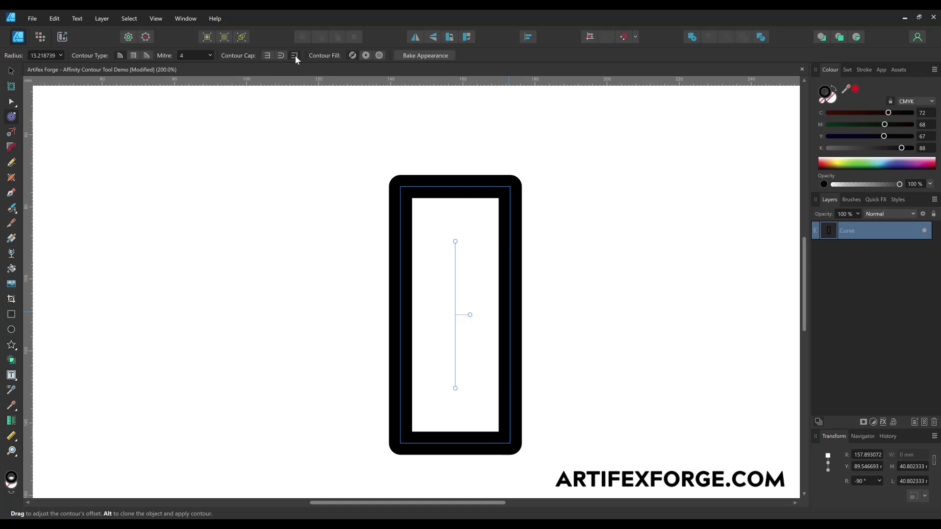
click(267, 56)
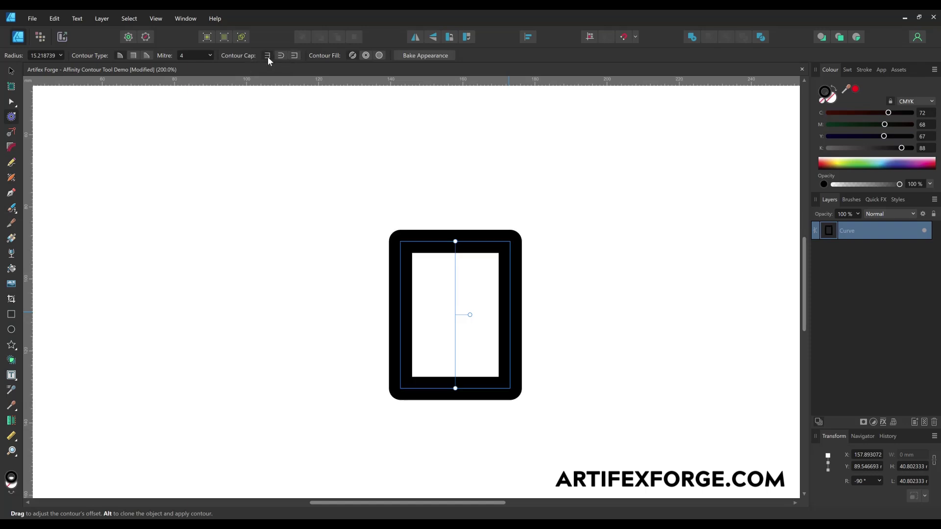
Step: Delete the contoured line and place a grey cloud about 80 mm wide from the Artifex Forge Essential Shapes Library
click(11, 71)
key(Delete)
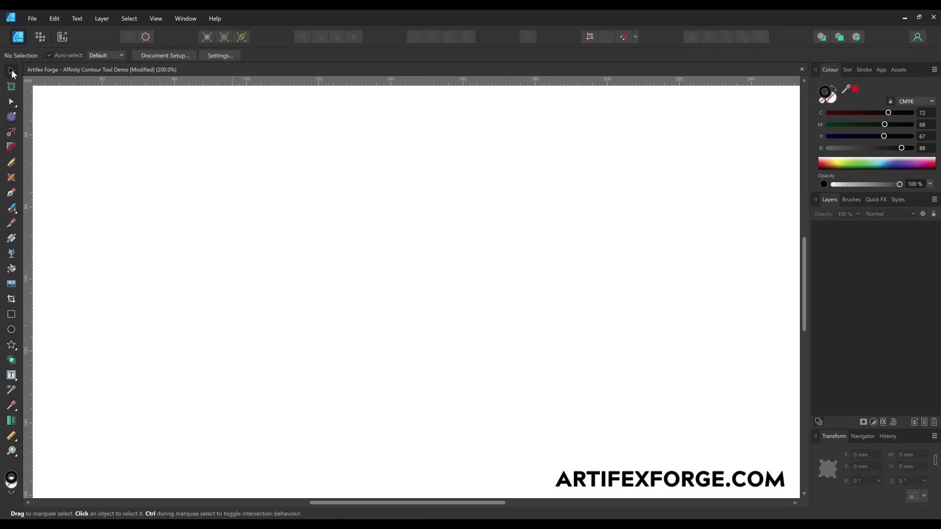
click(900, 70)
drag(831, 226, 432, 295)
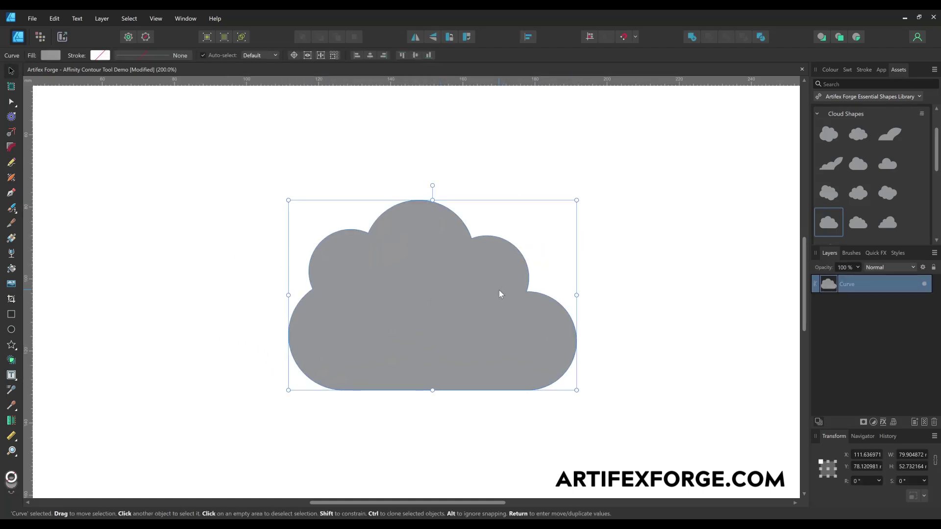
Step: Contour the cloud outward by about 6.3 mm
click(13, 119)
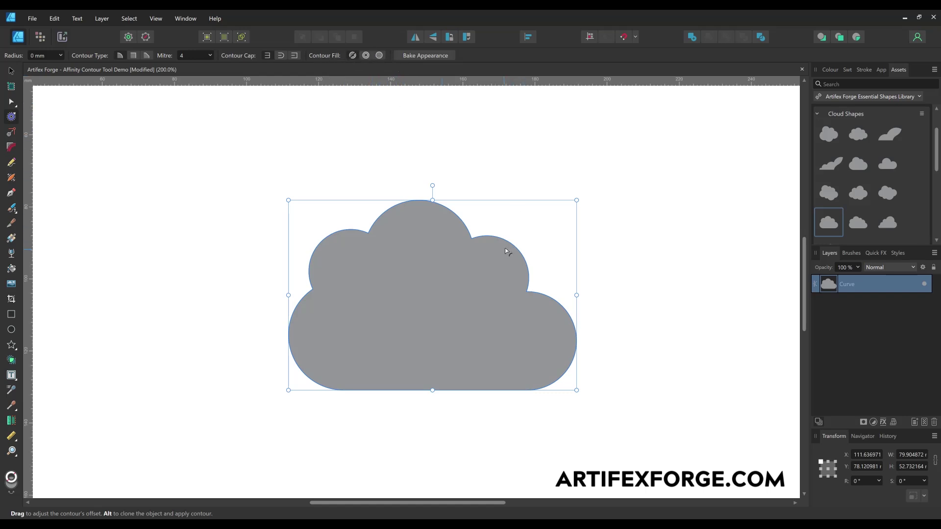
drag(512, 242, 531, 229)
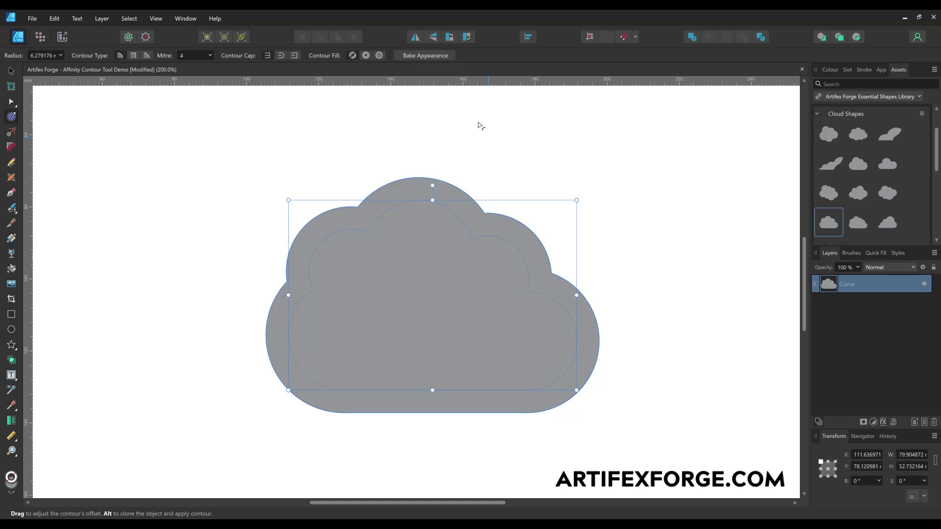
Step: Force the cloud's contour fill open with a radius of about 3.2 mm, and switch the contour fill to closed
click(366, 56)
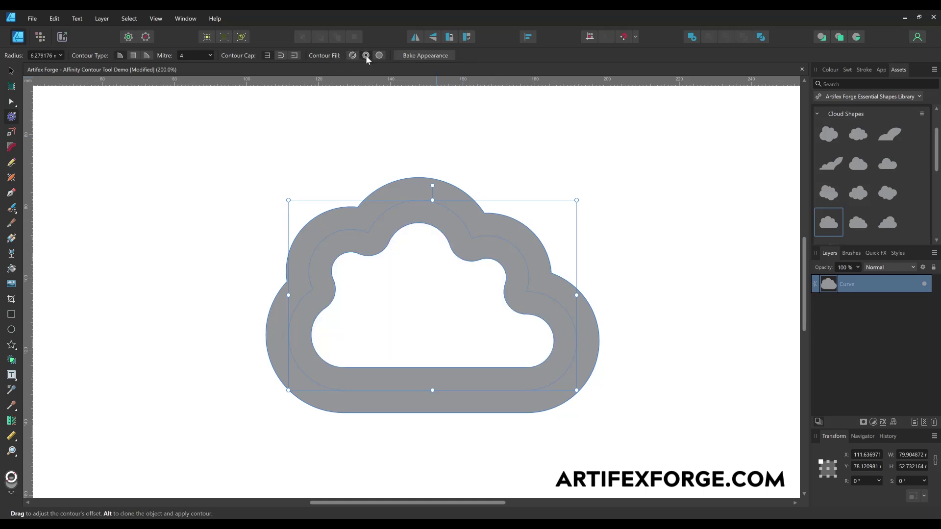
mouse_move(534, 270)
mouse_down()
mouse_move(519, 279)
mouse_move(535, 262)
mouse_move(523, 278)
mouse_up()
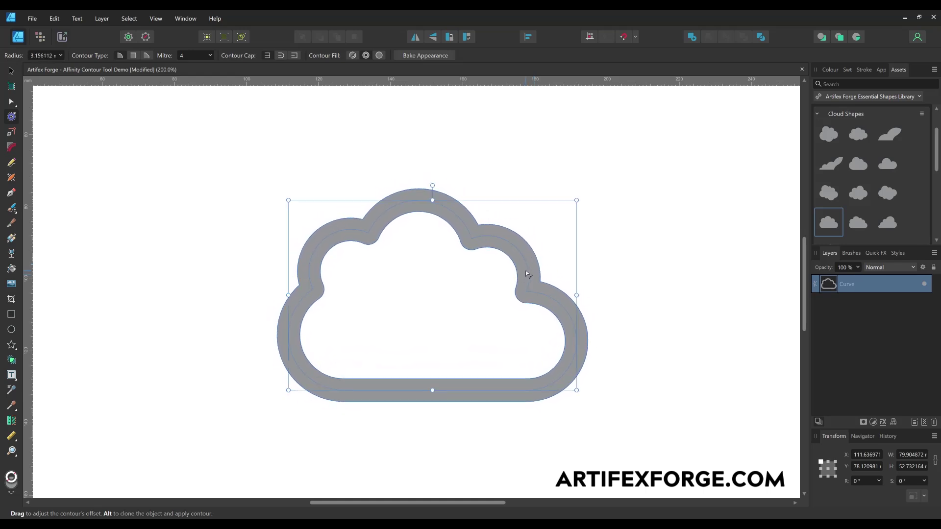
click(379, 55)
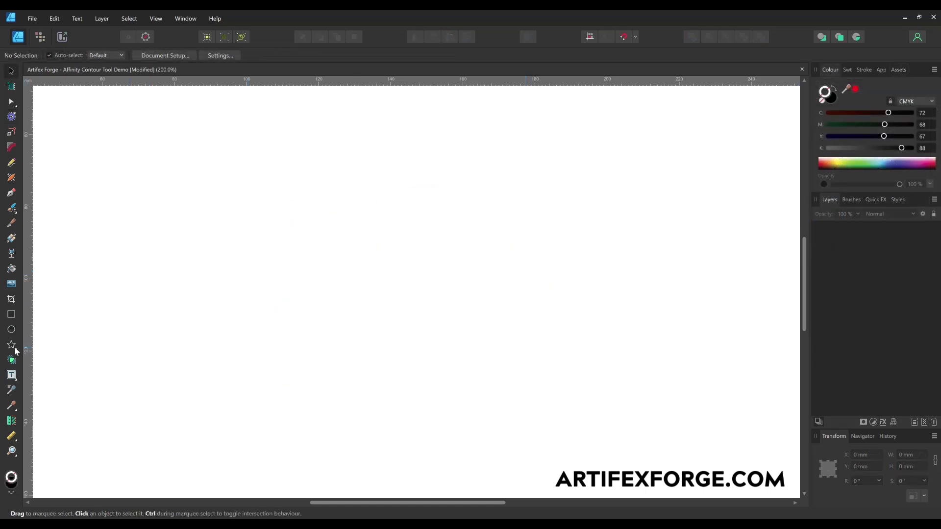
Step: Draw a black star about 47 mm wide and set its number of points to 10
click(12, 345)
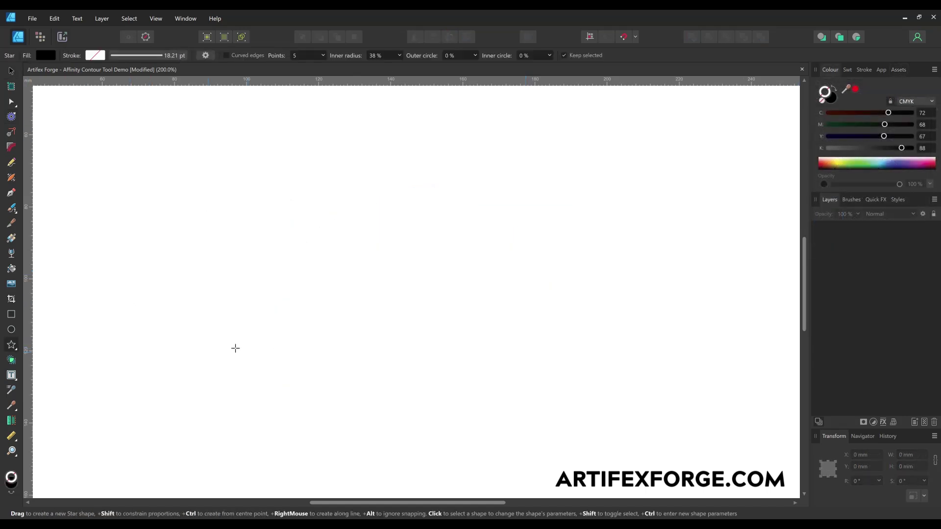
drag(339, 210, 540, 351)
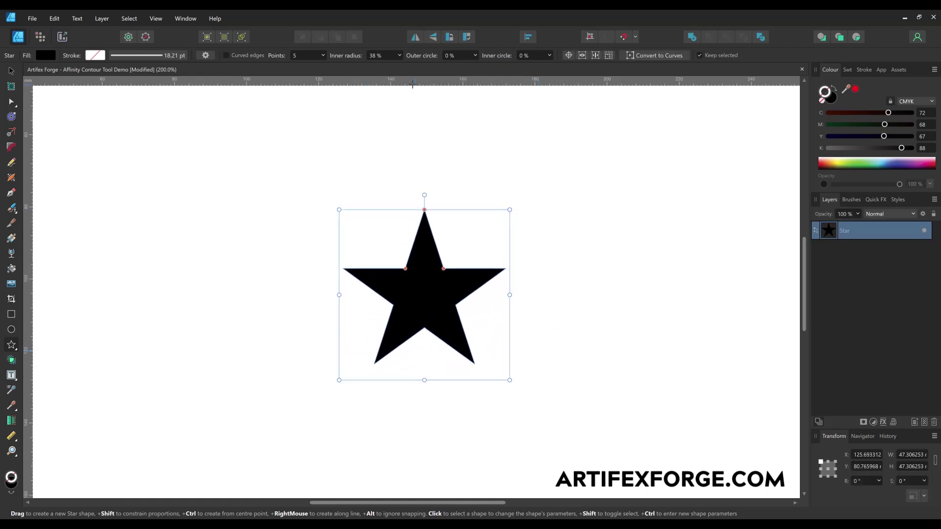
click(323, 55)
drag(325, 67, 333, 68)
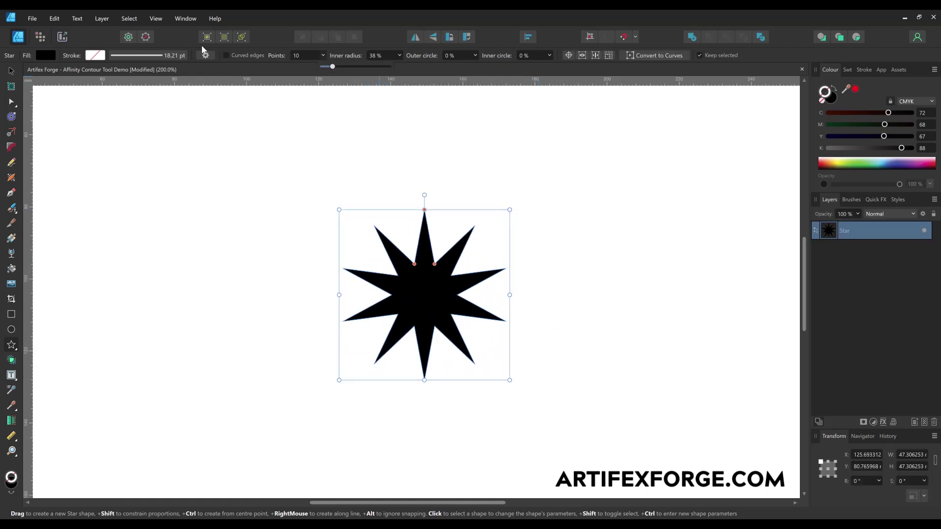
Step: Contour the ten-pointed star outward by about 3.8 mm to round off its points
key(v)
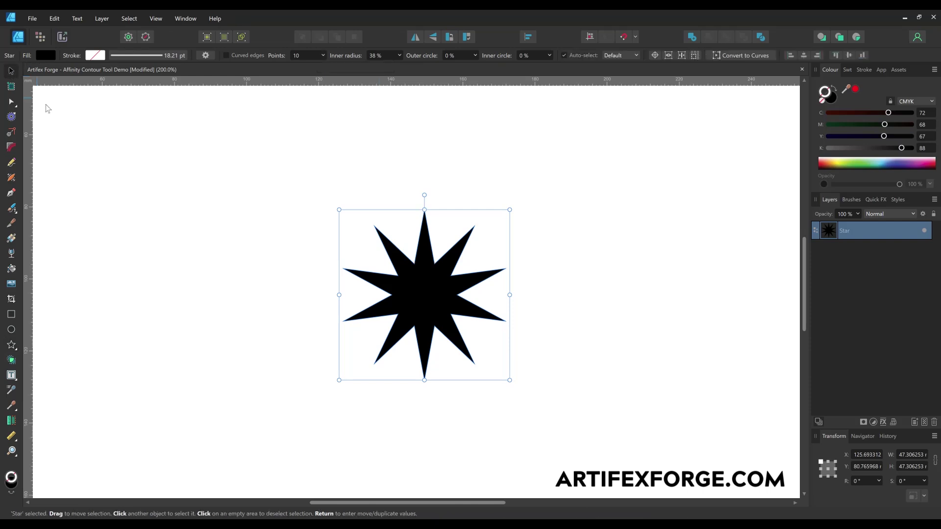
click(12, 117)
drag(456, 260, 469, 246)
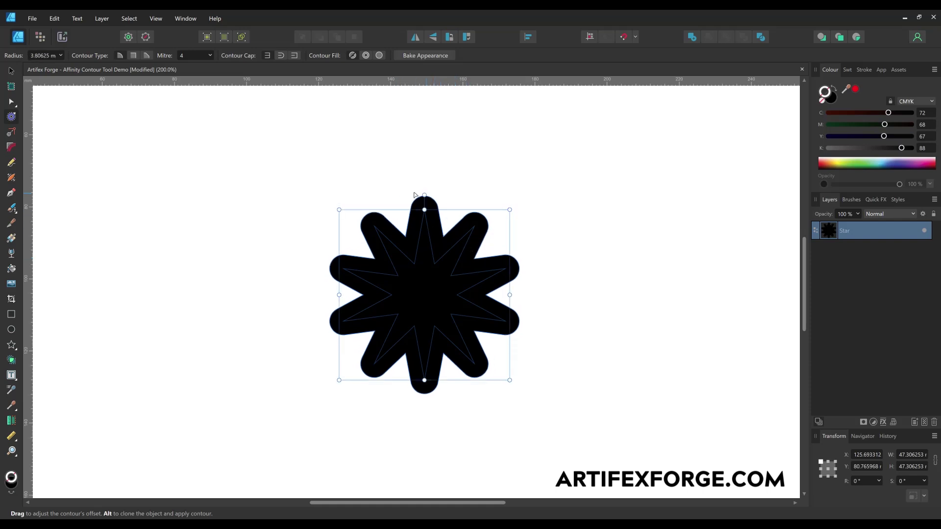
Step: Switch the star's contour type to mitre and raise the mitre limit to about 6.5 so its points become sharp
click(133, 58)
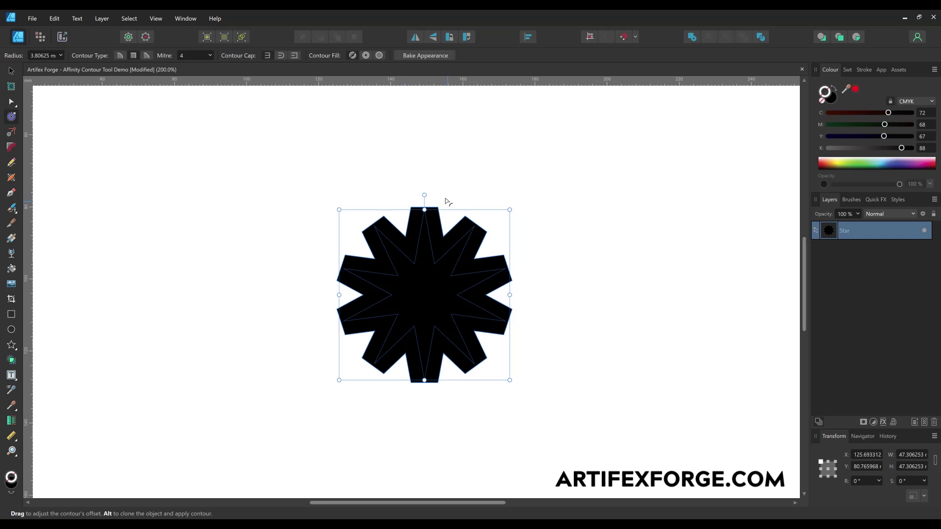
click(210, 55)
drag(212, 67, 231, 69)
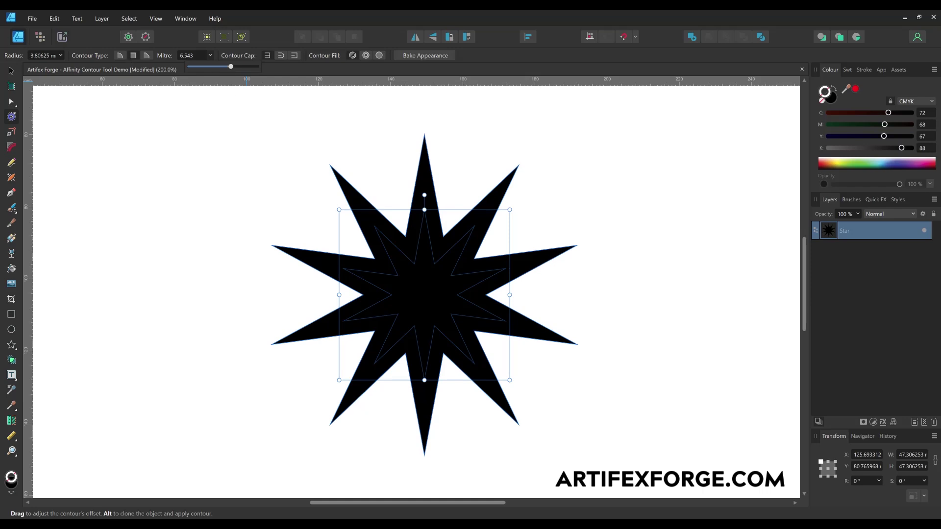
drag(231, 66, 233, 66)
Step: Bake the star's contour into an editable curve, select an inner node, and contour the baked star slightly outward
click(426, 56)
click(443, 236)
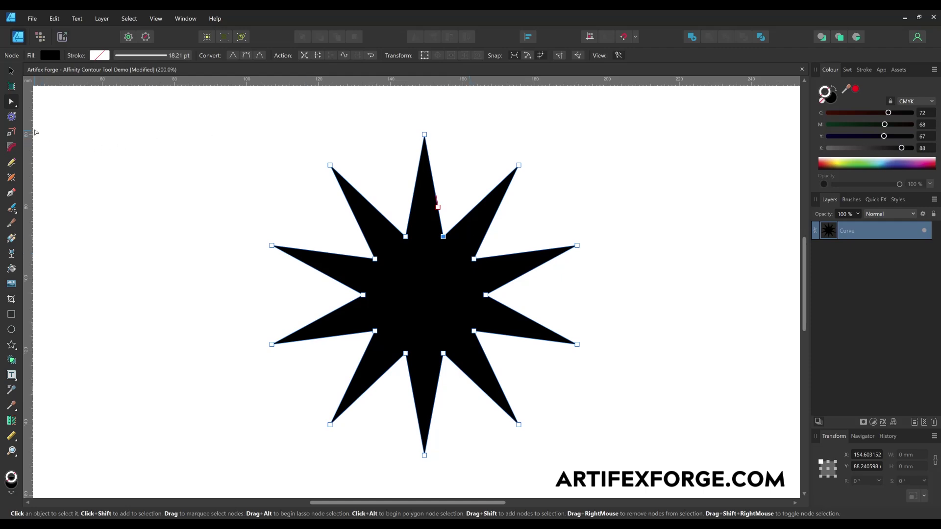
click(11, 116)
mouse_move(447, 233)
mouse_down()
mouse_move(454, 213)
mouse_move(437, 248)
mouse_move(446, 223)
mouse_up()
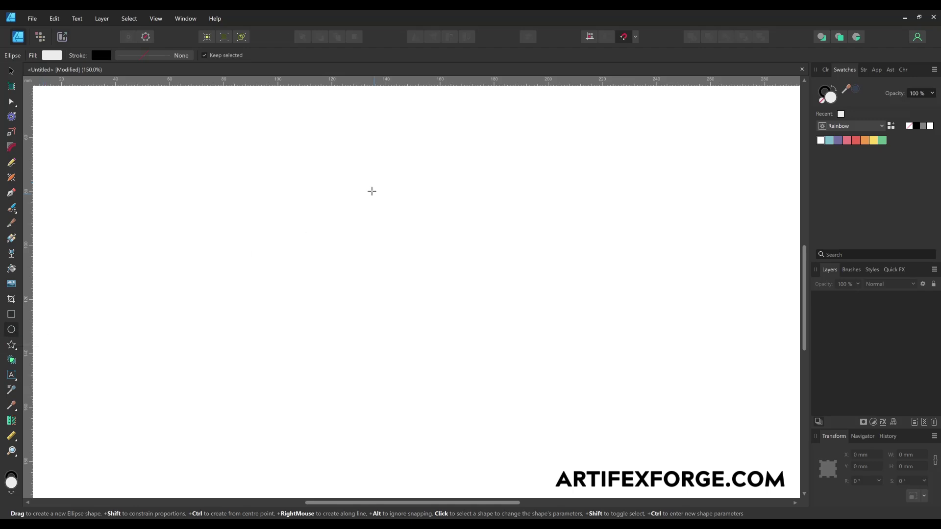
Step: Draw a light grey circle about 44 mm wide and a rectangle about 62 by 30 mm covering its lower half
drag(379, 241, 501, 354)
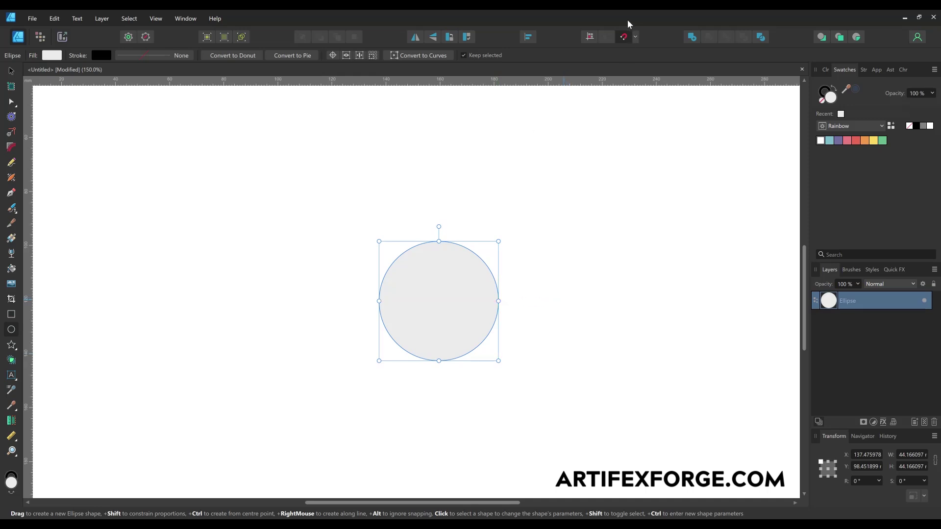
click(12, 314)
drag(519, 383, 352, 301)
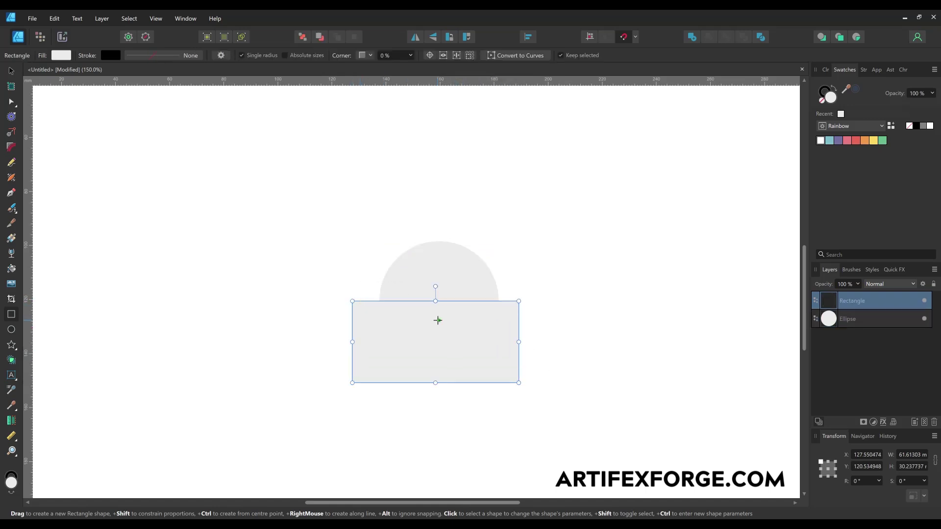
Step: Subtract the rectangle from the circle to leave a semicircle, and move the semicircle down the page
click(19, 72)
shift+click(480, 278)
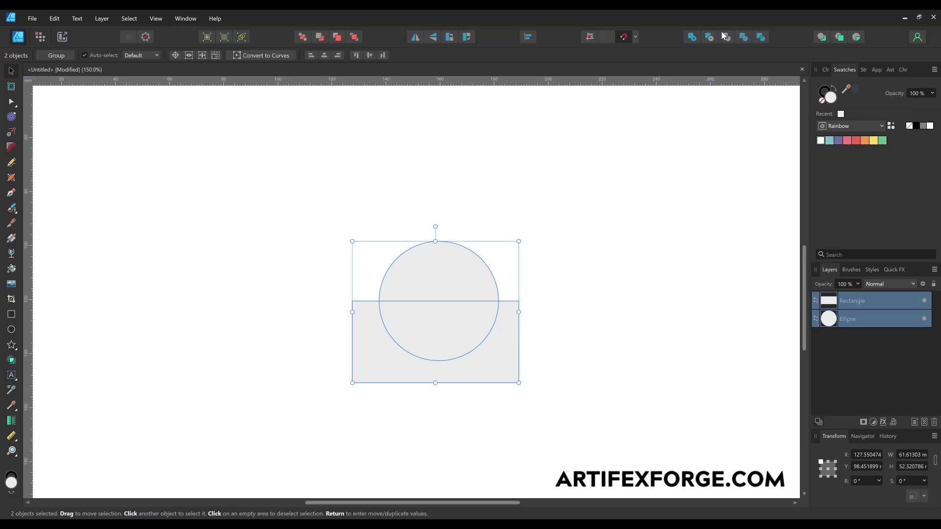
click(709, 36)
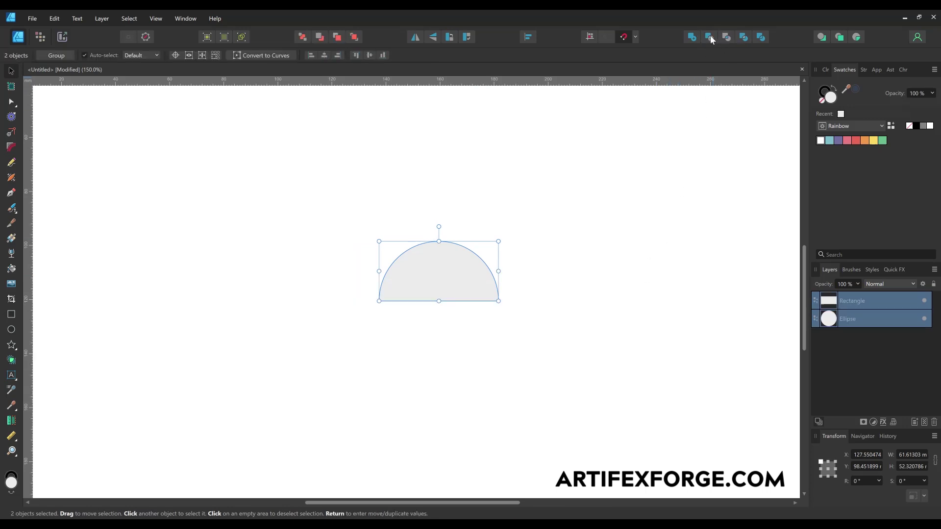
drag(465, 284, 461, 366)
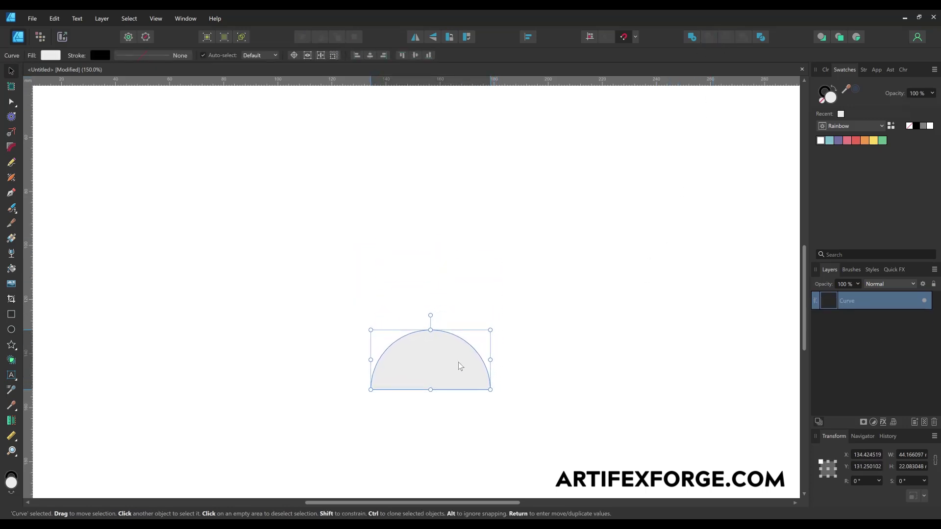
Step: Duplicate the grey semicircle and fill the lower copy with the teal swatch from the Rainbow palette
right_click(897, 304)
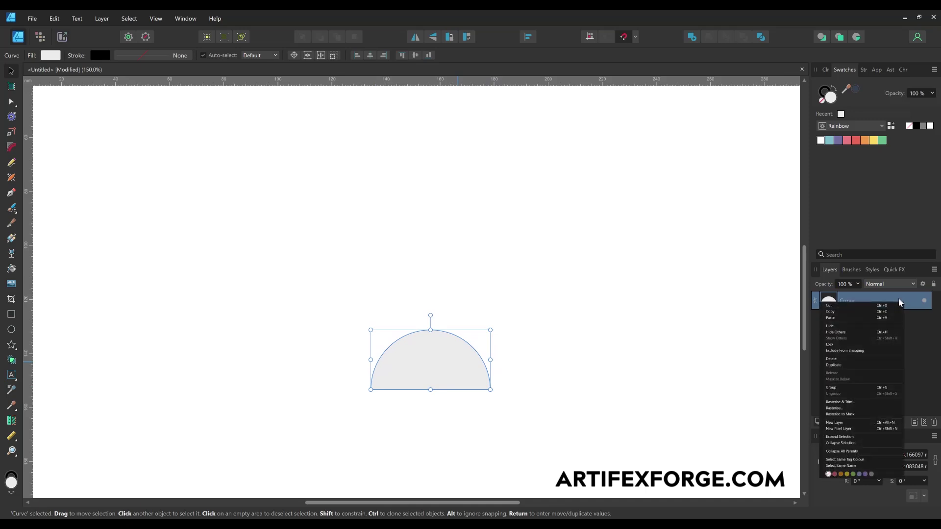
click(853, 366)
click(859, 320)
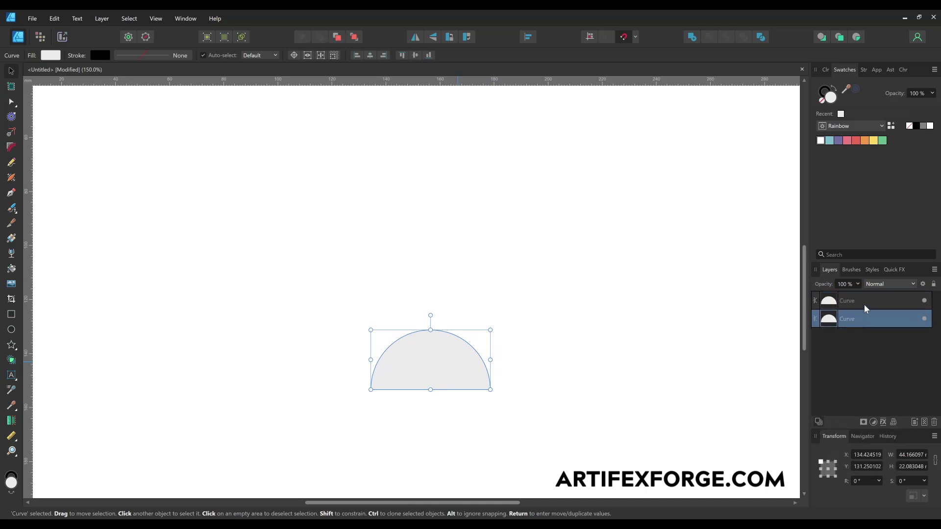
click(829, 141)
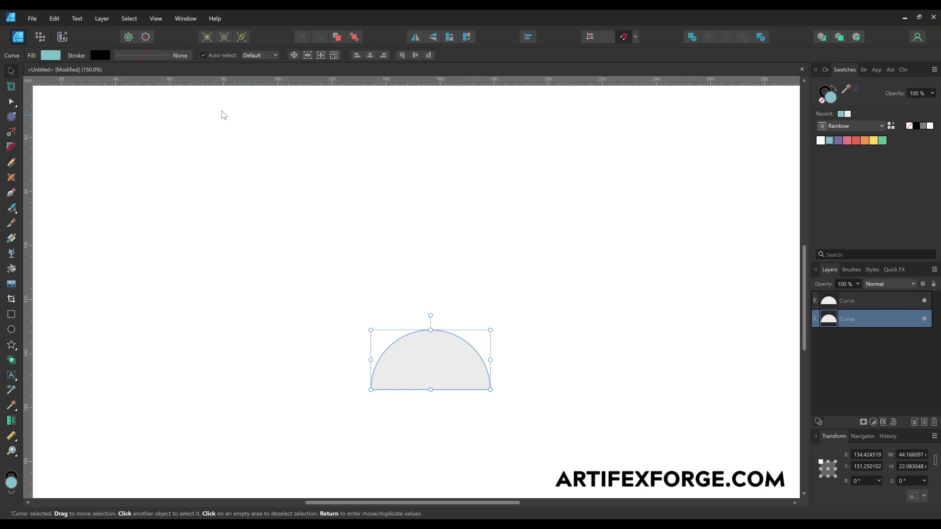
Step: Contour the teal semicircle outward by 3 mm with the mitre contour type
click(13, 118)
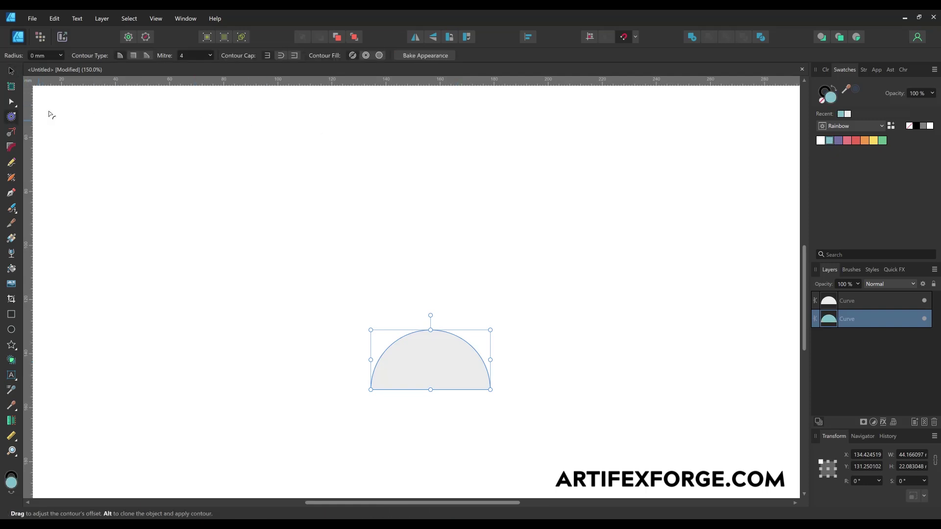
click(39, 55)
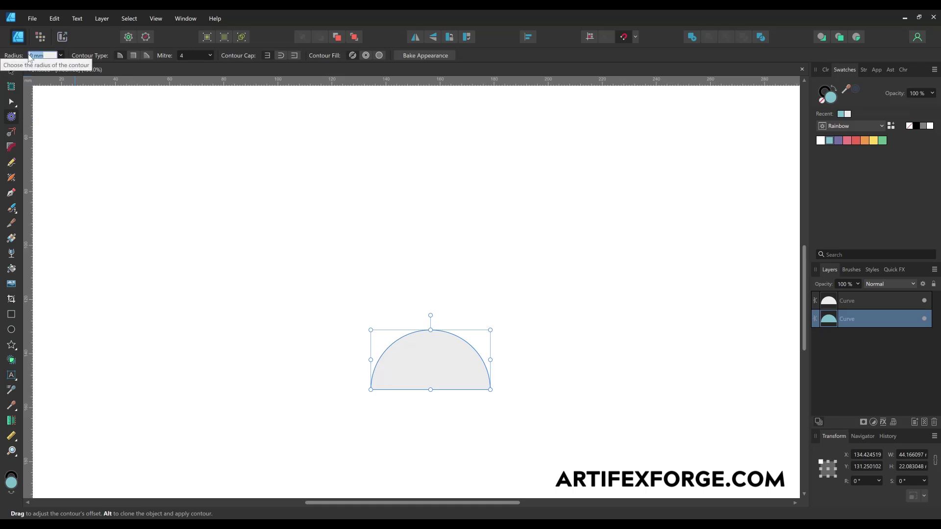
text(3)
key(Return)
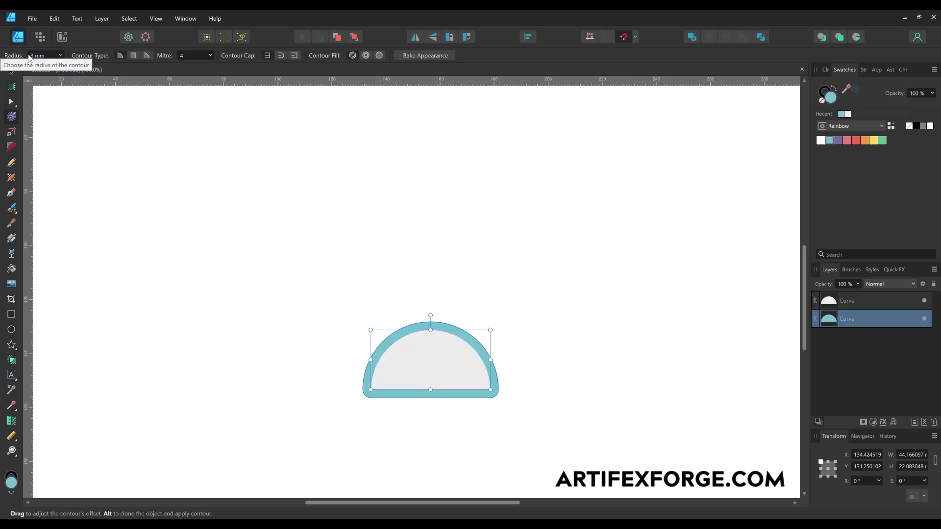
click(134, 56)
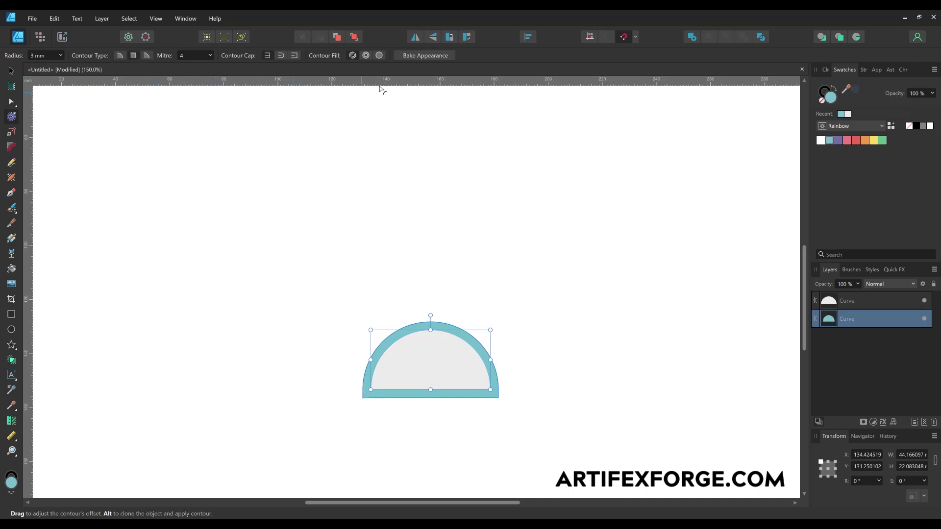
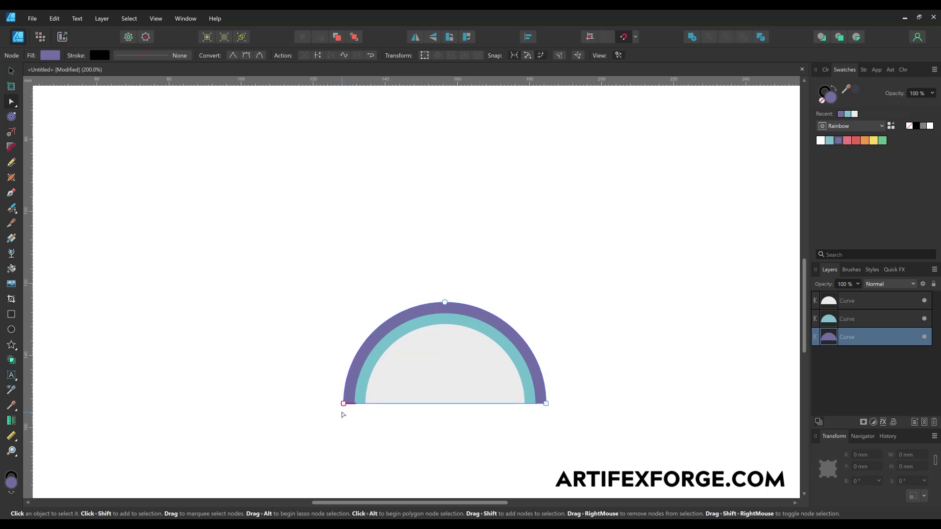
Step: Duplicate the purple semicircle and fill the lower copy with the pink swatch
right_click(898, 336)
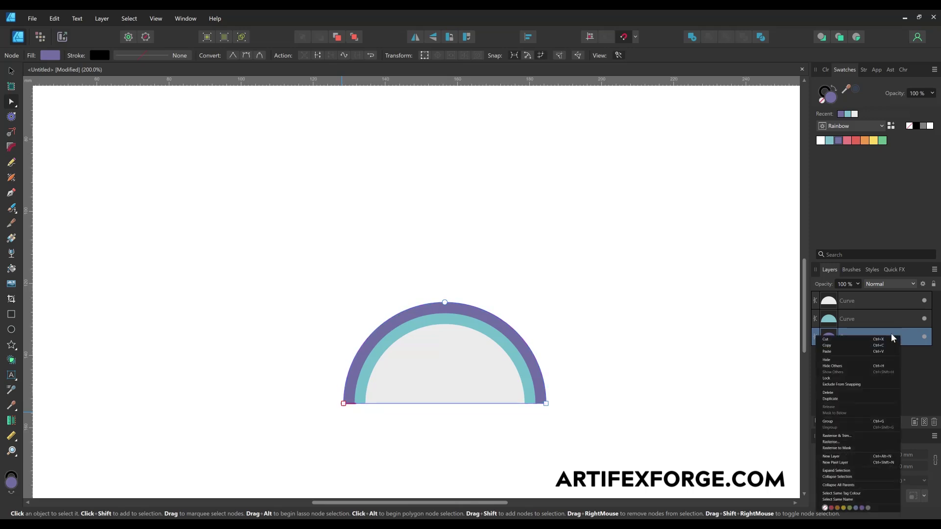
click(864, 401)
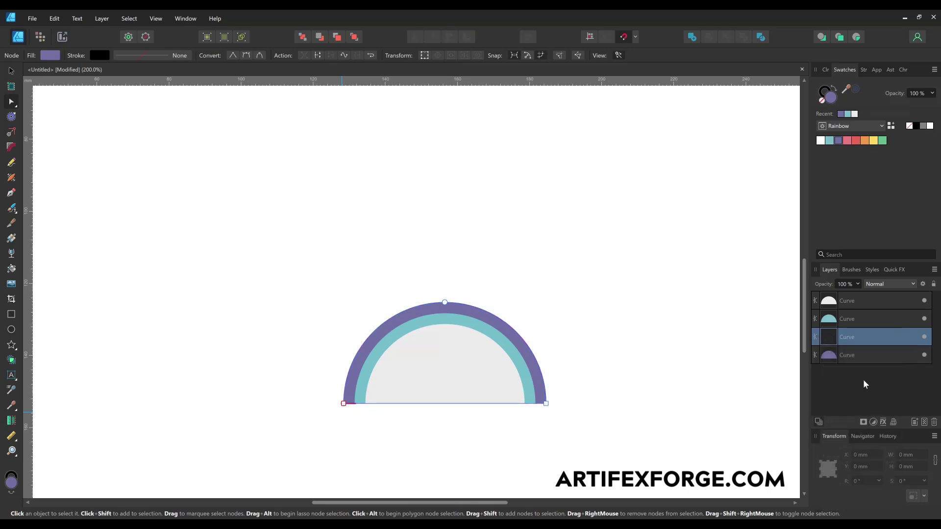
click(886, 354)
click(850, 144)
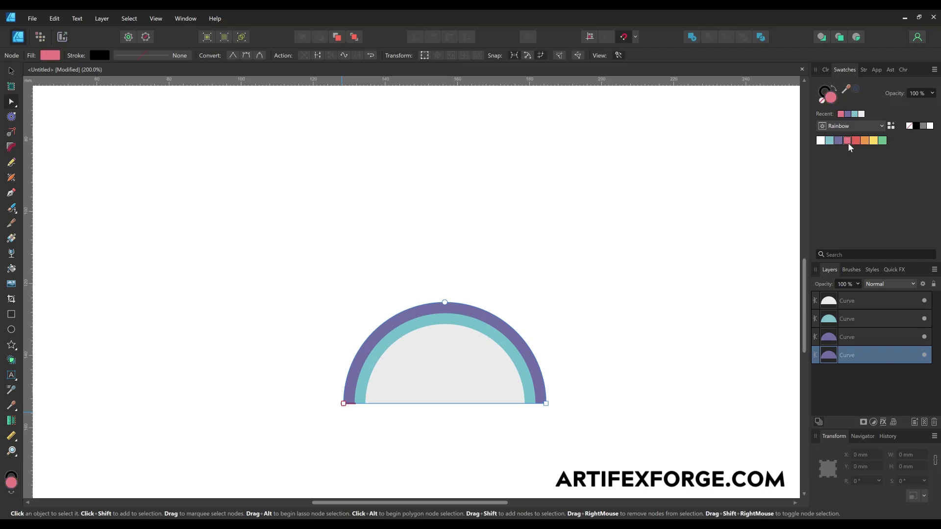
Step: Contour the pink semicircle outward by 3 mm with the mitre contour type
click(11, 116)
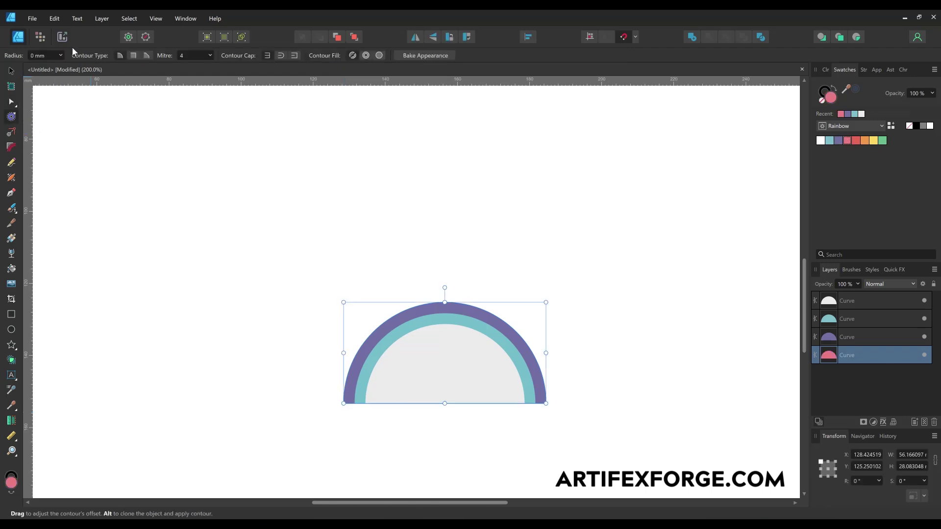
click(53, 55)
text(3)
key(Return)
click(133, 56)
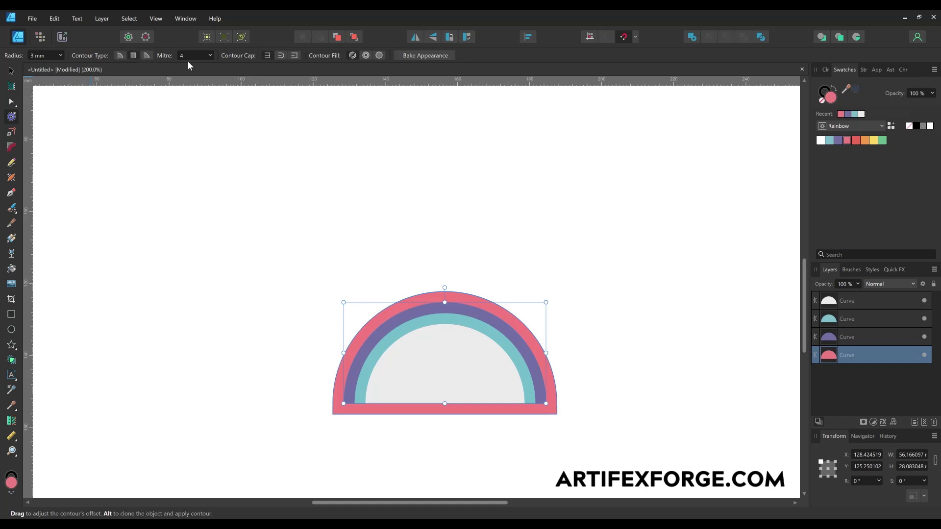
Step: Bake the pink contour and delete its bottom nodes so the band ends at the rainbow's baseline
click(430, 57)
drag(567, 438, 321, 412)
key(Delete)
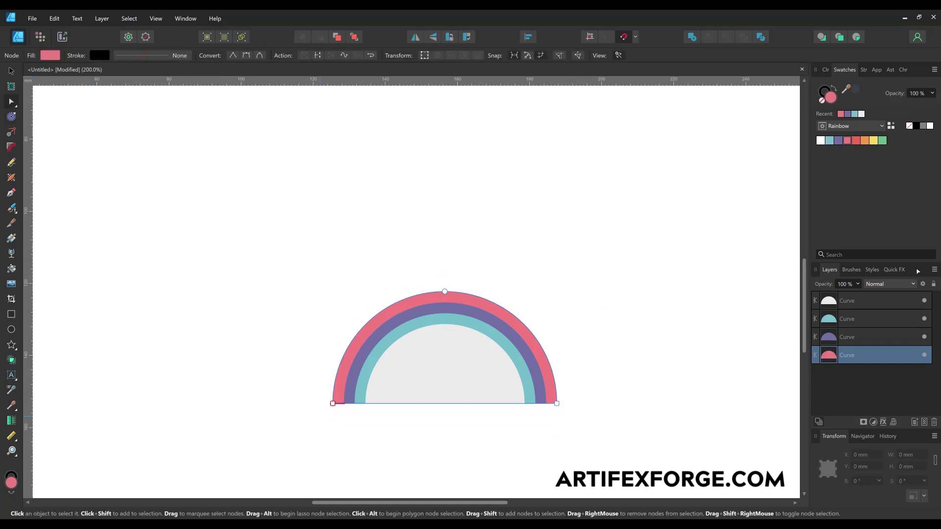
Step: Duplicate the pink semicircle and fill the lower copy with the red swatch
right_click(884, 357)
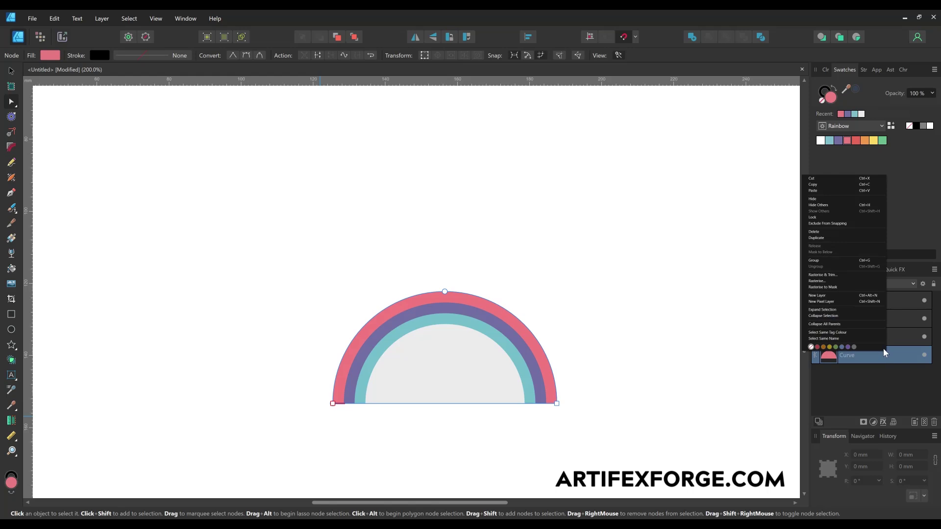
click(859, 242)
click(876, 374)
click(856, 141)
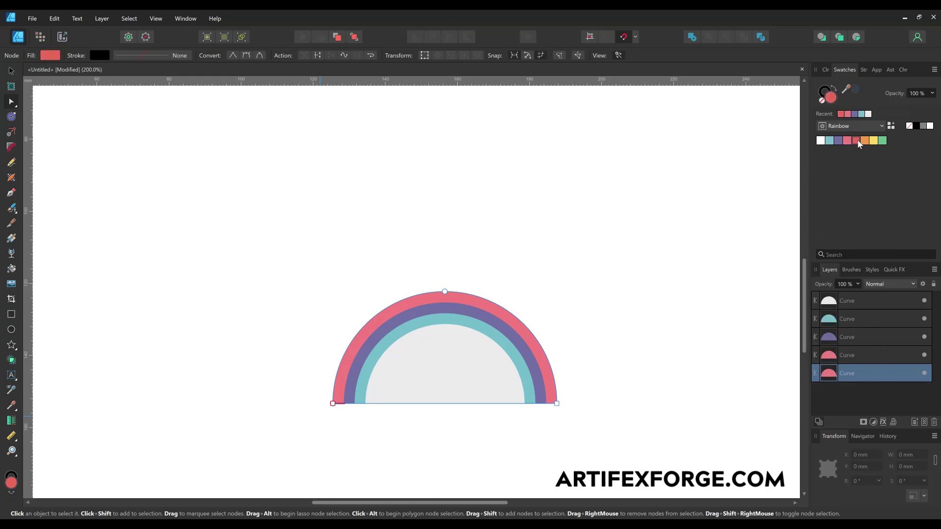
Step: Contour the red semicircle outward by 3 mm with the mitre contour type
click(12, 117)
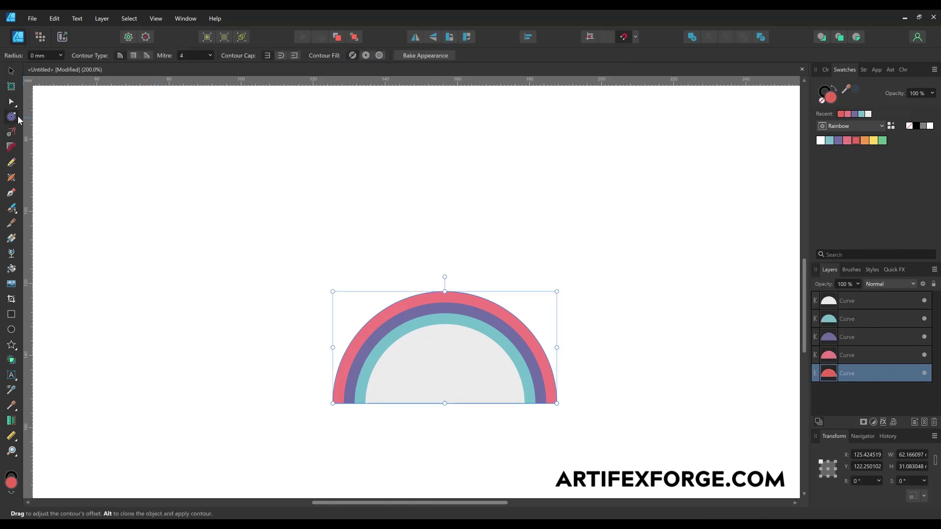
click(50, 53)
text(3)
key(Return)
click(135, 55)
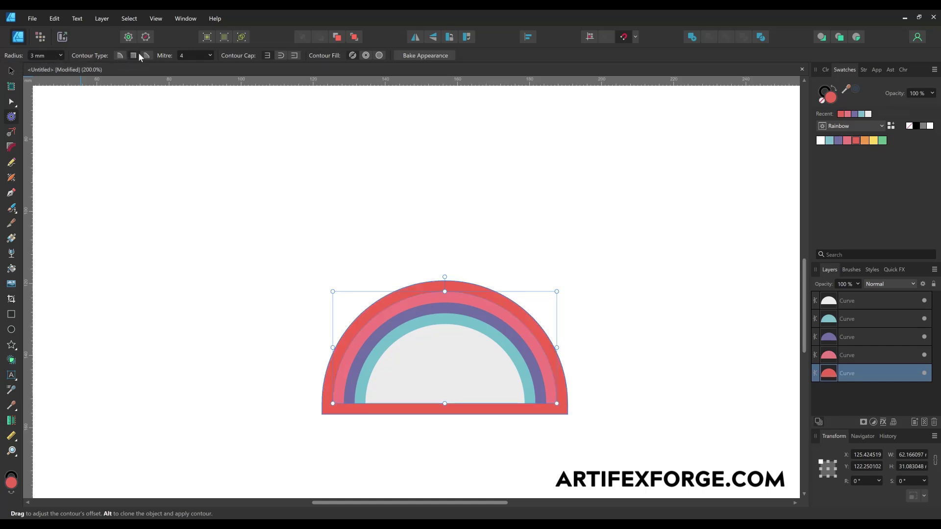
Step: Bake the red contour and delete its bottom nodes so the band ends at the rainbow's baseline
click(415, 55)
drag(578, 439, 315, 421)
key(Delete)
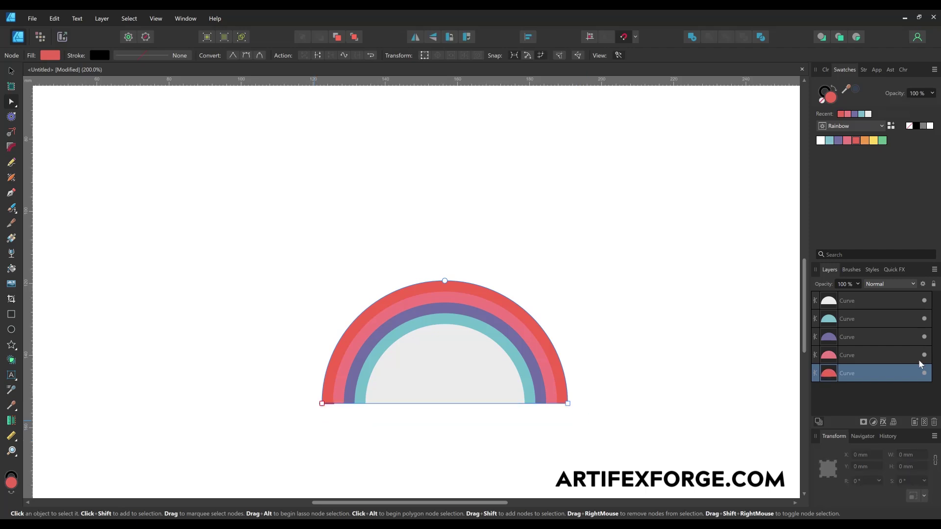
Step: Duplicate the red semicircle and fill the lower copy with the orange swatch
right_click(897, 371)
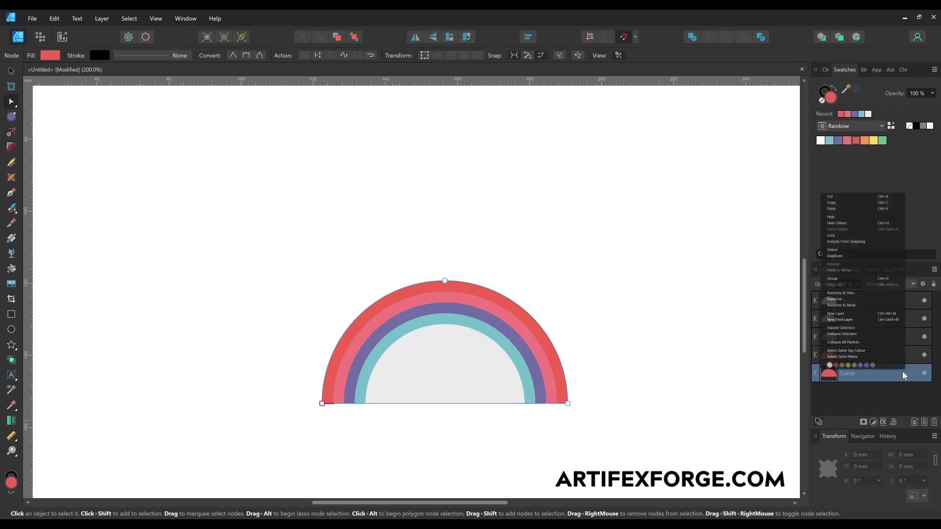
click(865, 256)
click(866, 141)
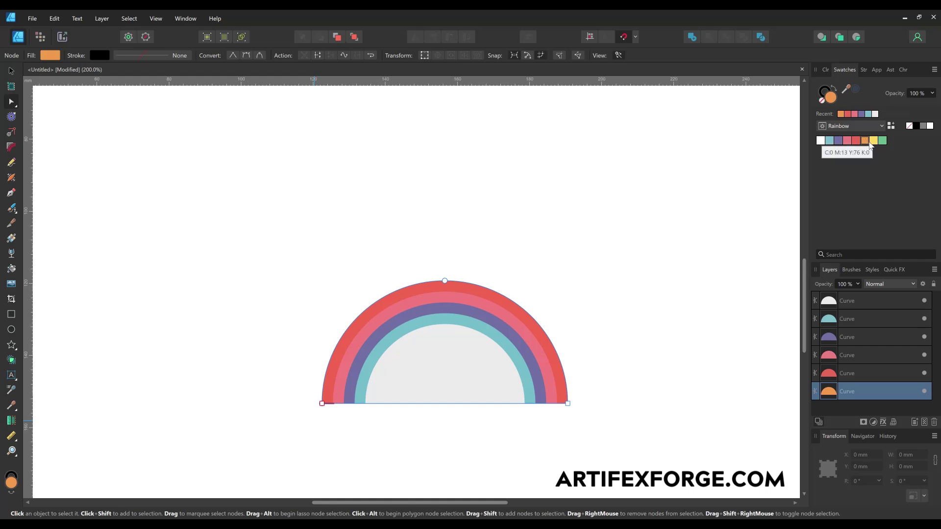
Step: Contour the orange semicircle outward by 3 mm with the mitre contour type
click(11, 117)
click(55, 55)
text(3)
key(Return)
click(133, 56)
Step: Bake the orange contour and delete its bottom nodes so the band ends at the rainbow's baseline
click(442, 57)
key(a)
drag(607, 444, 307, 417)
key(Delete)
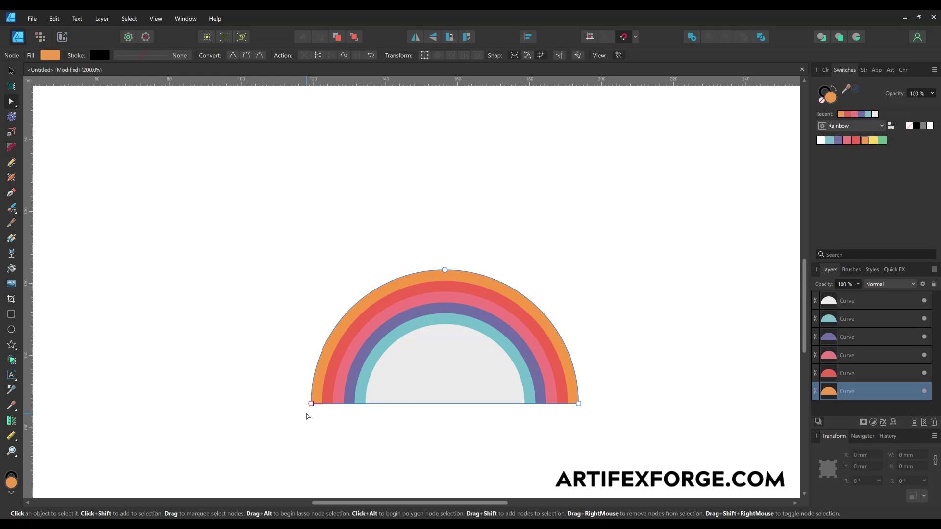
Step: Duplicate the orange semicircle and fill the lower copy with the yellow swatch
right_click(899, 394)
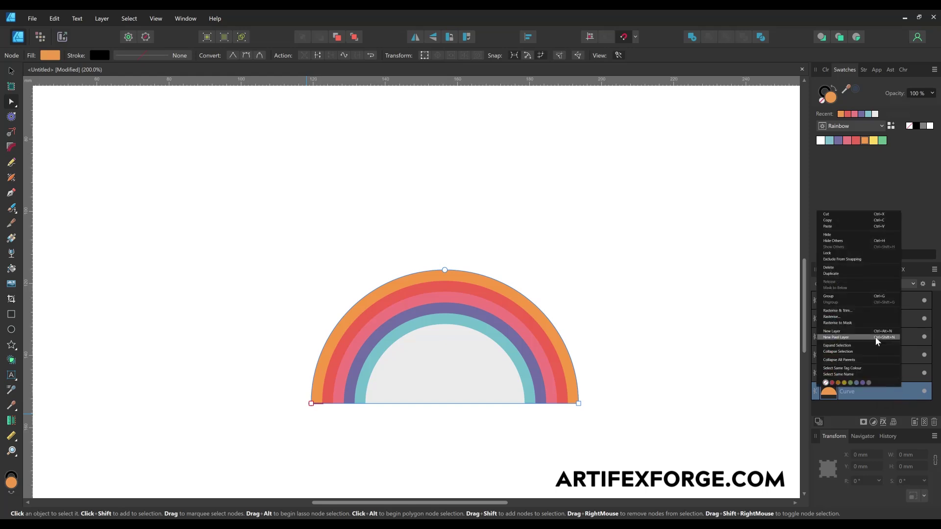
click(861, 273)
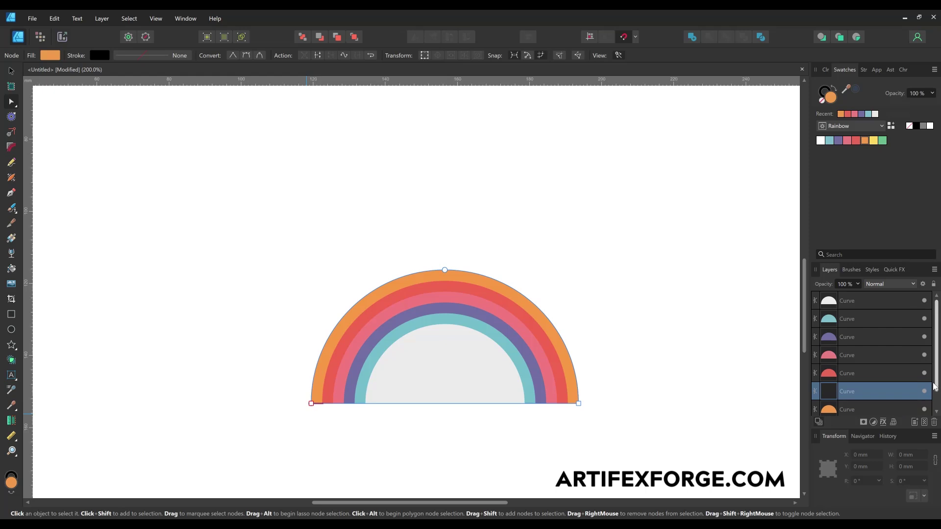
drag(935, 386, 935, 402)
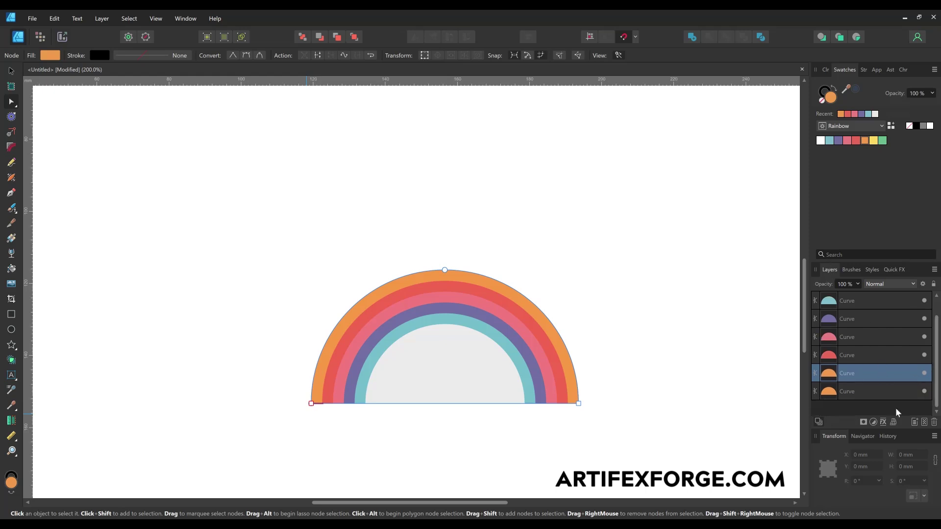
click(872, 393)
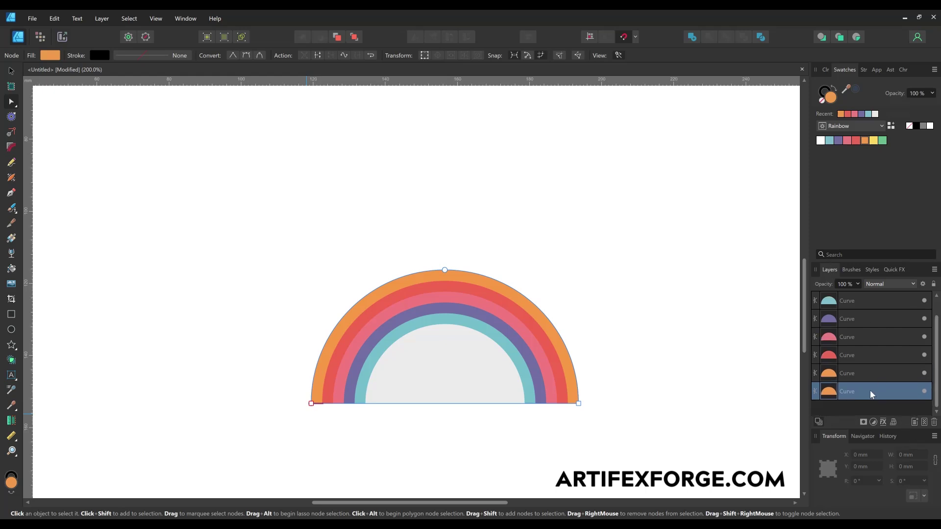
click(873, 141)
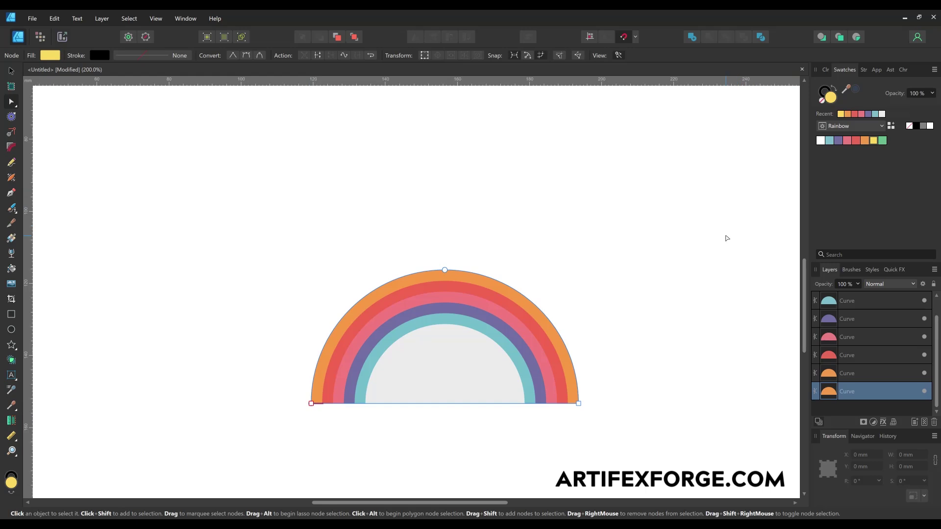
Step: Contour the yellow semicircle outward with a 3 mm radius
click(12, 117)
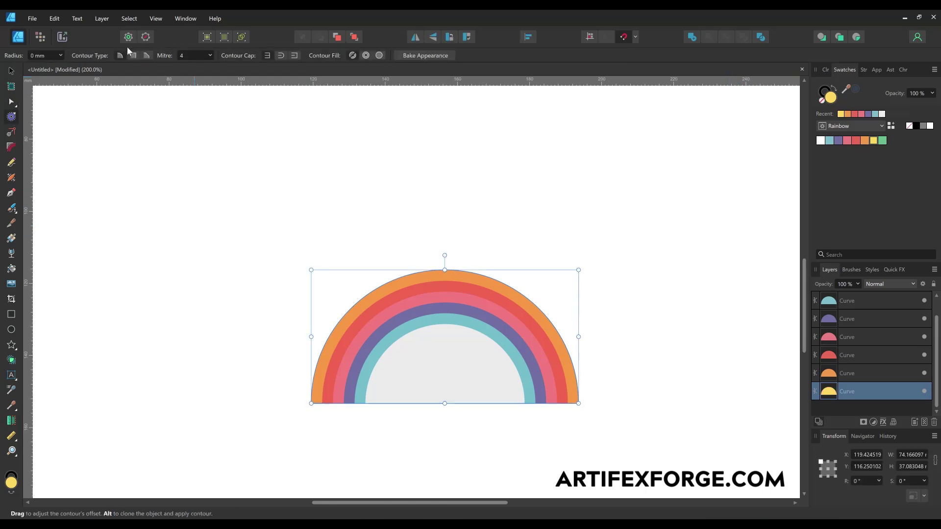
click(51, 58)
text(3)
key(Return)
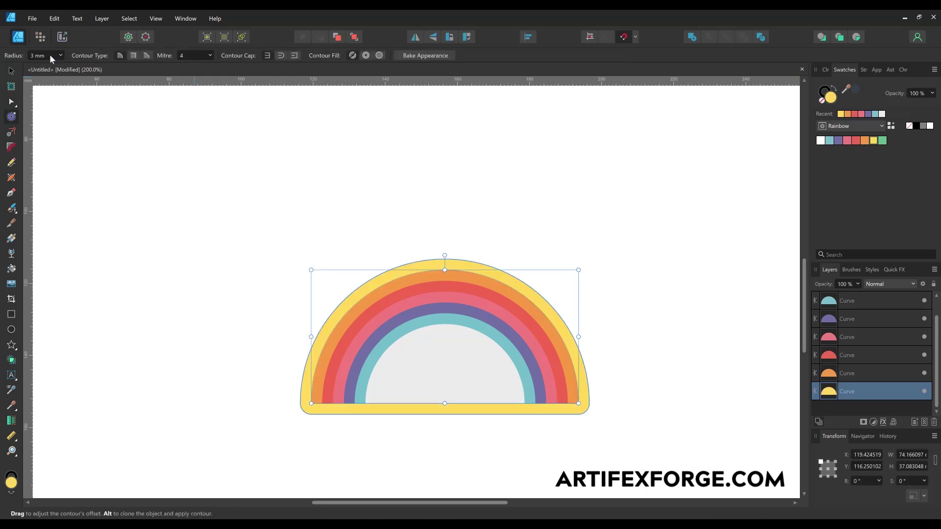
Step: Bake the yellow contour and delete its bottom nodes so the band ends at the rainbow's baseline
click(431, 56)
drag(608, 435, 290, 409)
key(Delete)
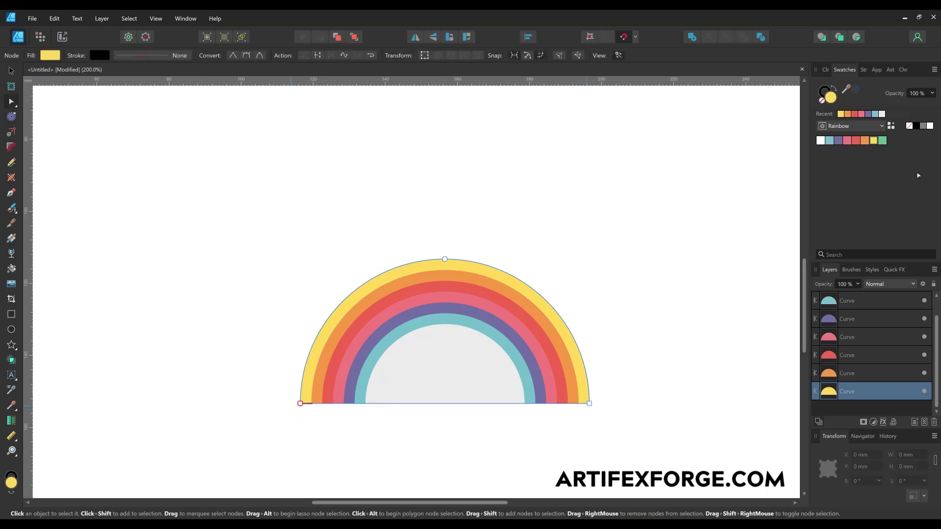
Step: Duplicate the yellow semicircle and fill the lower copy with the green swatch
right_click(896, 389)
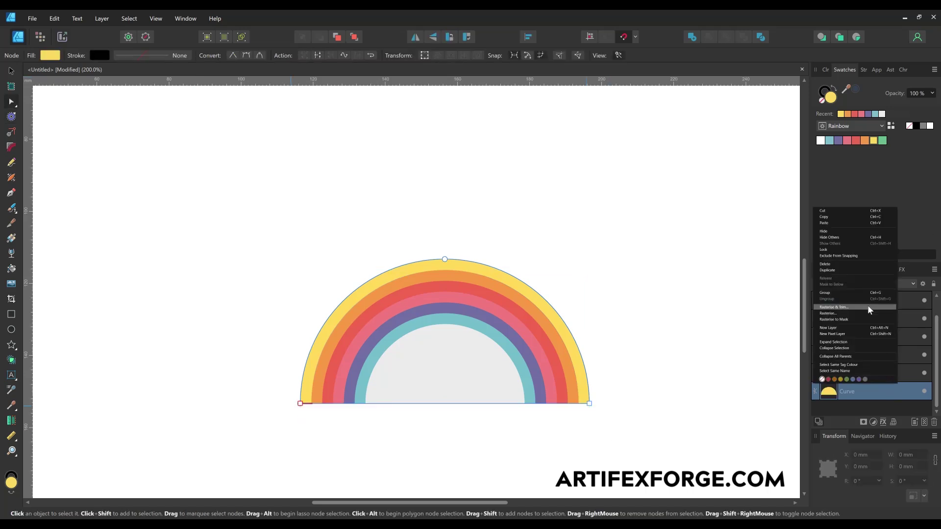
click(858, 273)
scroll(909, 352, down, 1)
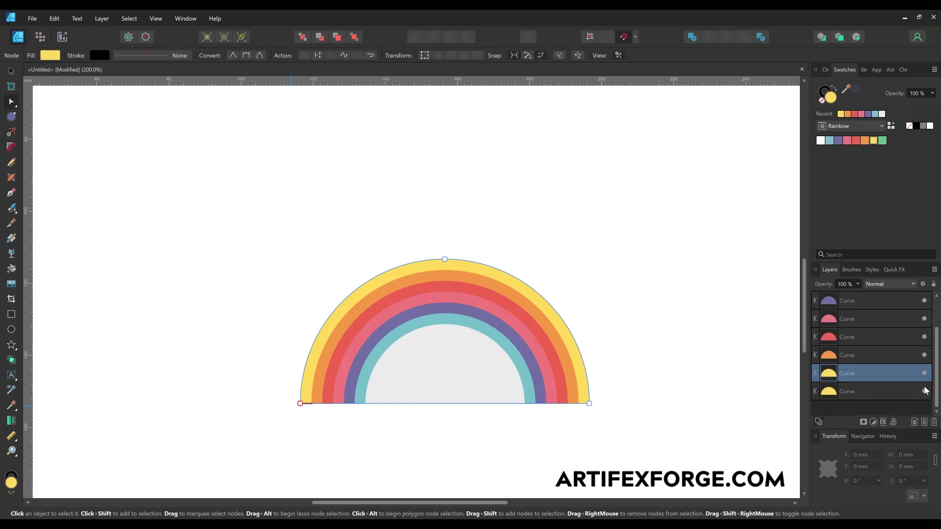
click(865, 392)
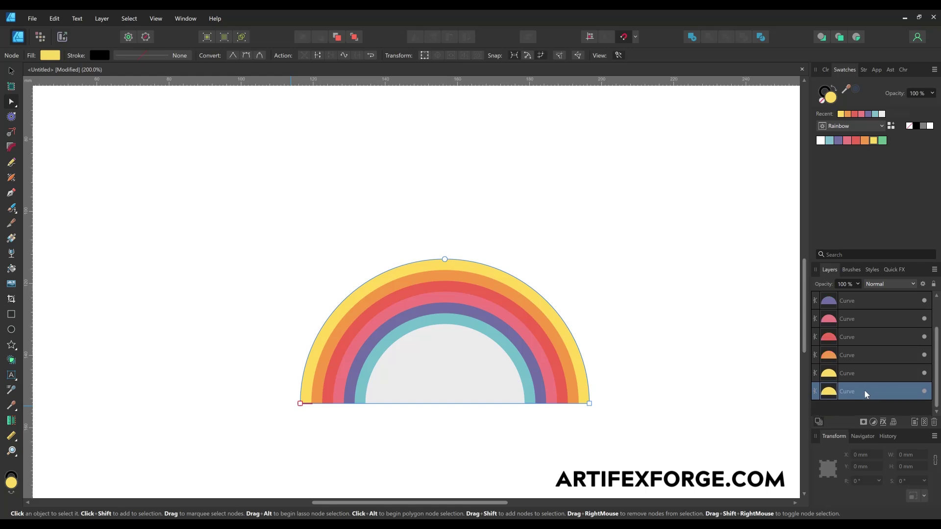
click(882, 140)
Step: Apply a baked 3 mm mitre contour to the green semicircle and delete its bottom nodes to end it at the baseline
click(11, 117)
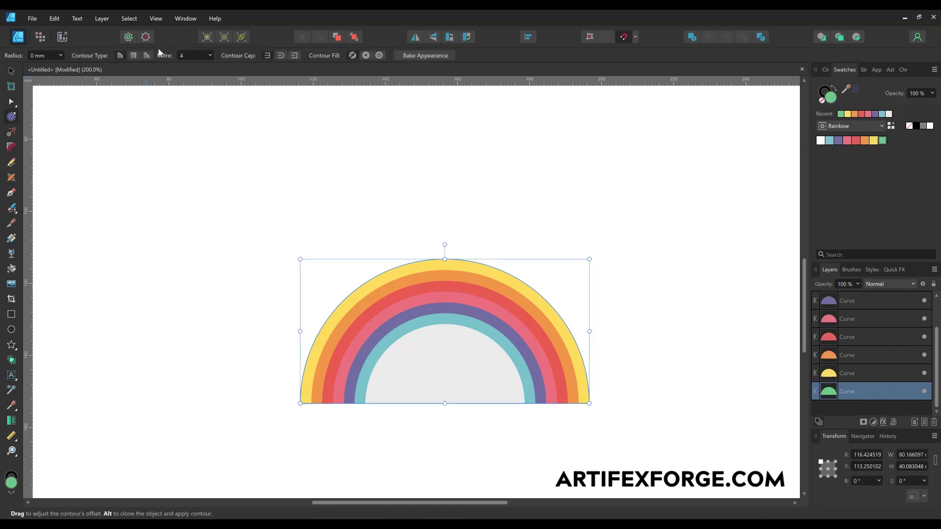
text(3)
key(Return)
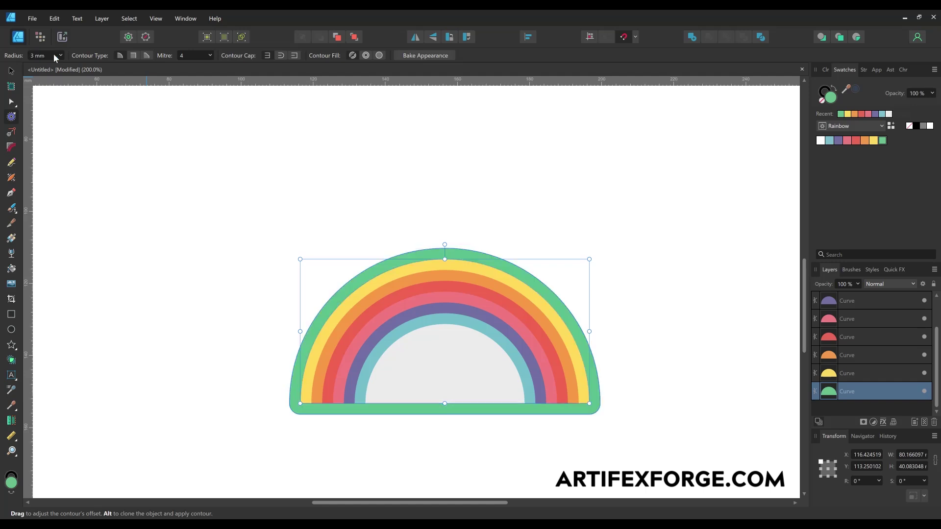
click(146, 55)
click(439, 57)
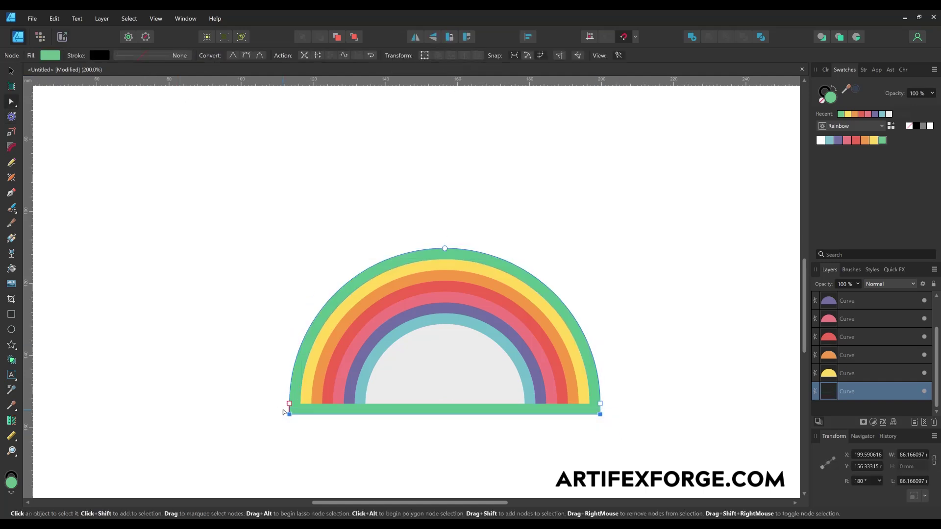
scroll(605, 286, up, 2)
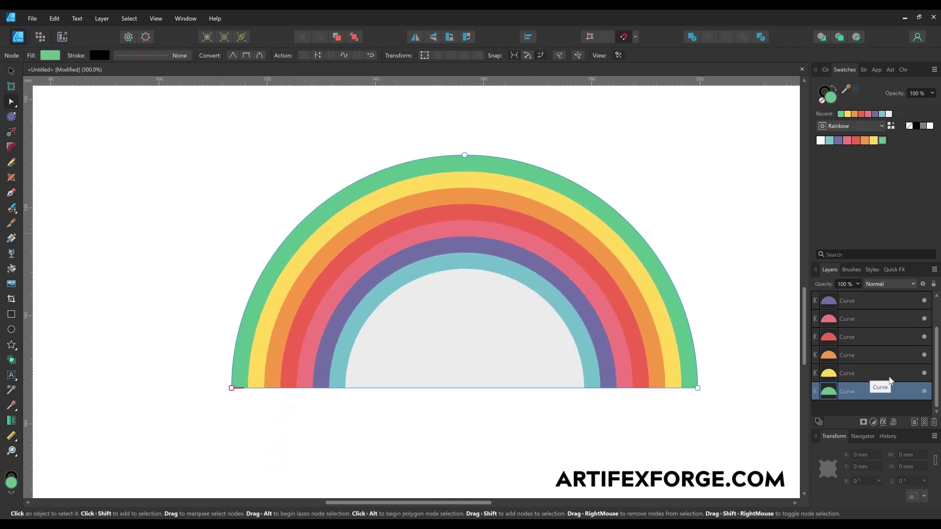
Step: Fill the innermost light grey semicircle with the white swatch and remove its stroke
scroll(937, 368, up, 2)
click(853, 300)
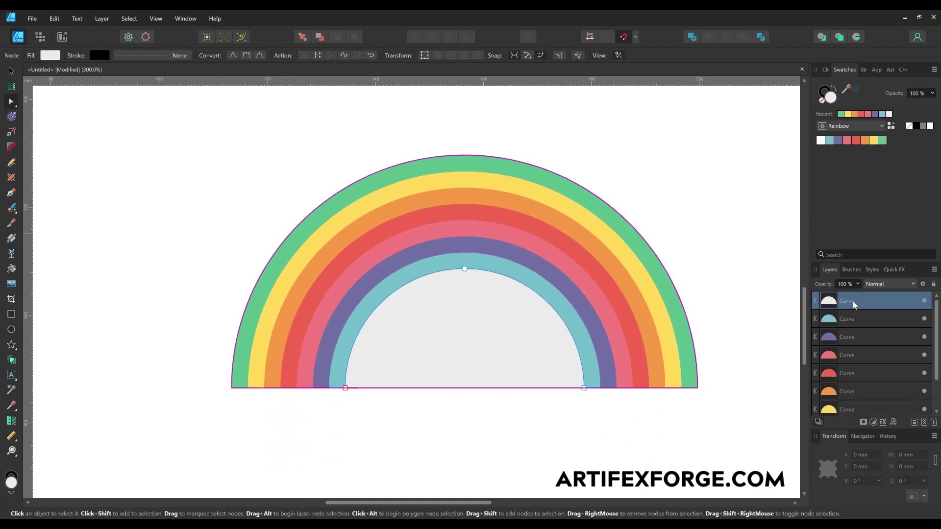
click(820, 141)
click(823, 100)
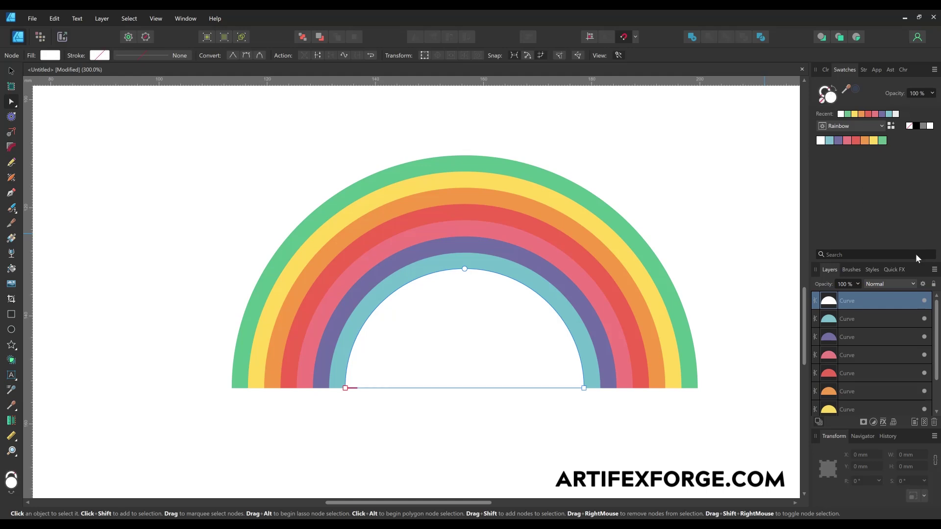
Step: Duplicate the white semicircle twice, placing one copy directly above the purple layer and one directly above the pink layer
right_click(897, 298)
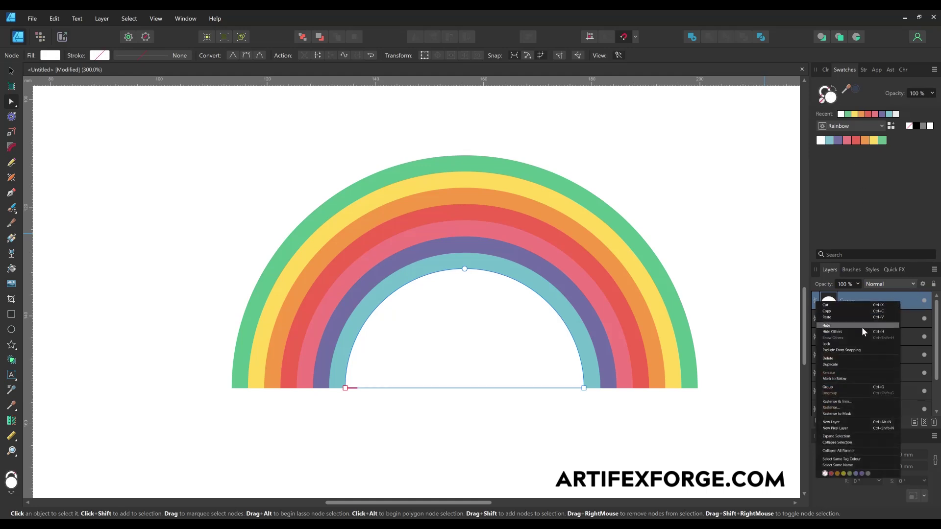
click(850, 365)
drag(870, 304, 871, 341)
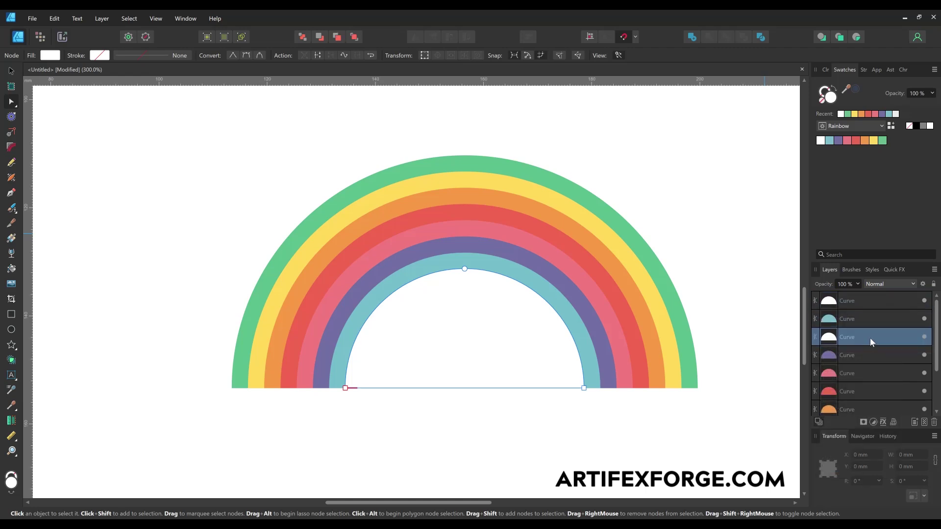
right_click(881, 338)
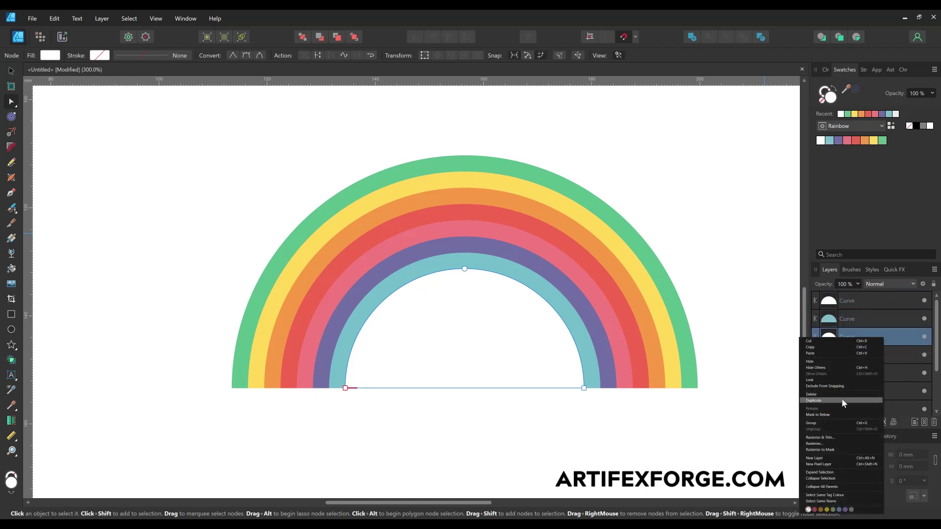
click(842, 399)
drag(877, 340, 885, 371)
Step: Duplicate the white semicircle for the next two bands, placing copies directly above the red and orange layers
click(882, 338)
right_click(883, 337)
click(877, 370)
drag(877, 338, 872, 360)
right_click(874, 320)
click(848, 386)
Step: Add two more white semicircle duplicates, one directly above the yellow layer and one directly above the green layer
right_click(888, 353)
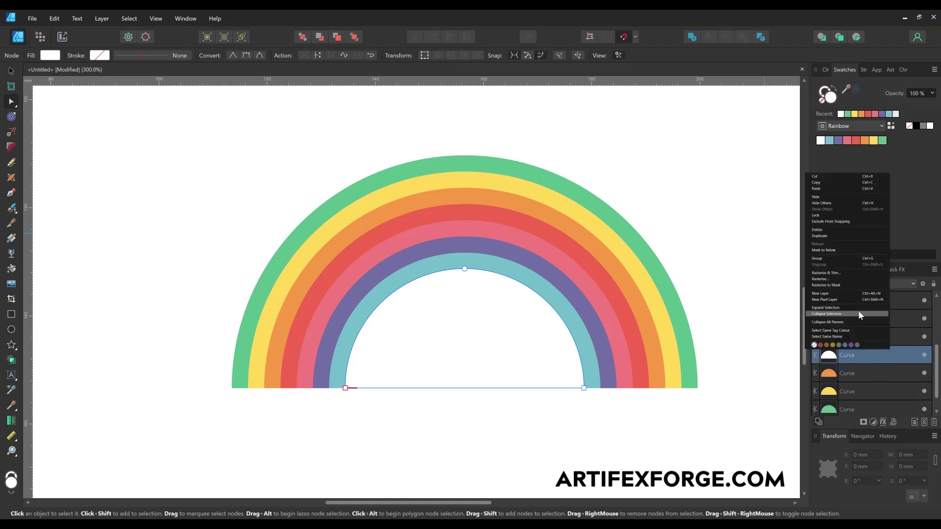
click(848, 237)
drag(872, 355, 867, 399)
scroll(877, 377, down, 1)
right_click(880, 356)
click(840, 241)
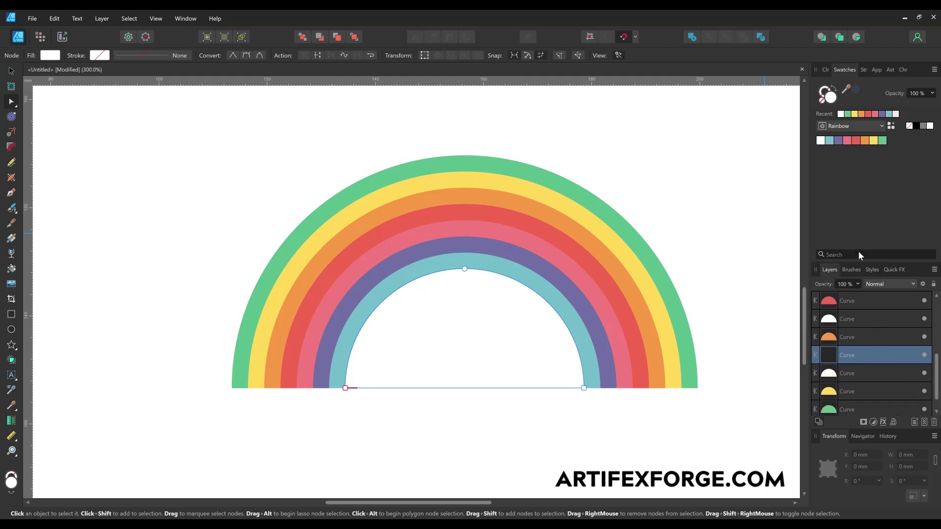
drag(861, 339, 871, 376)
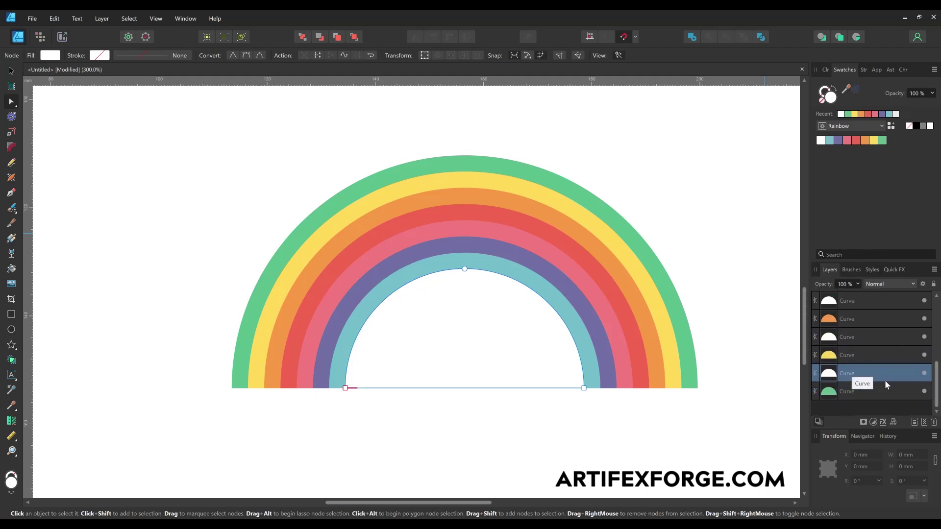
Step: Subtract the white semicircles from the teal and purple semicircles directly beneath them, one pair at a time
scroll(863, 343, up, 5)
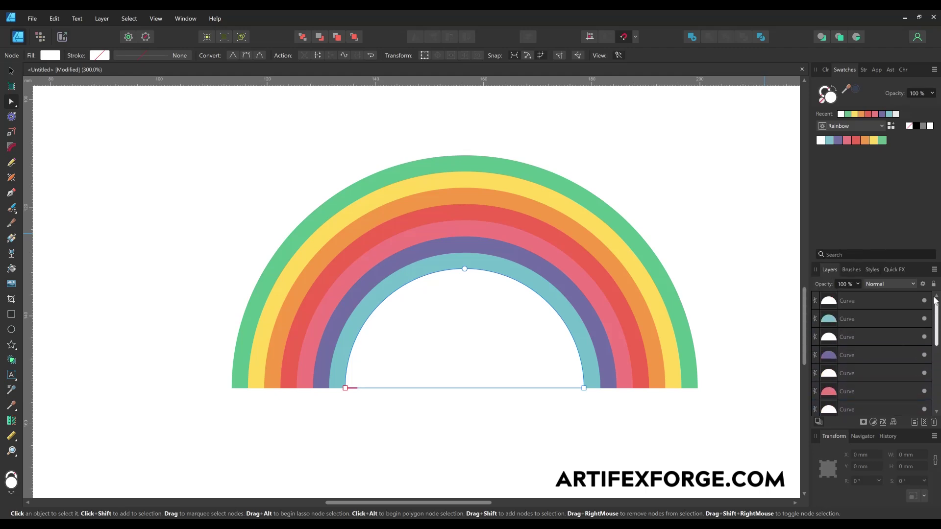
click(856, 301)
shift+click(859, 318)
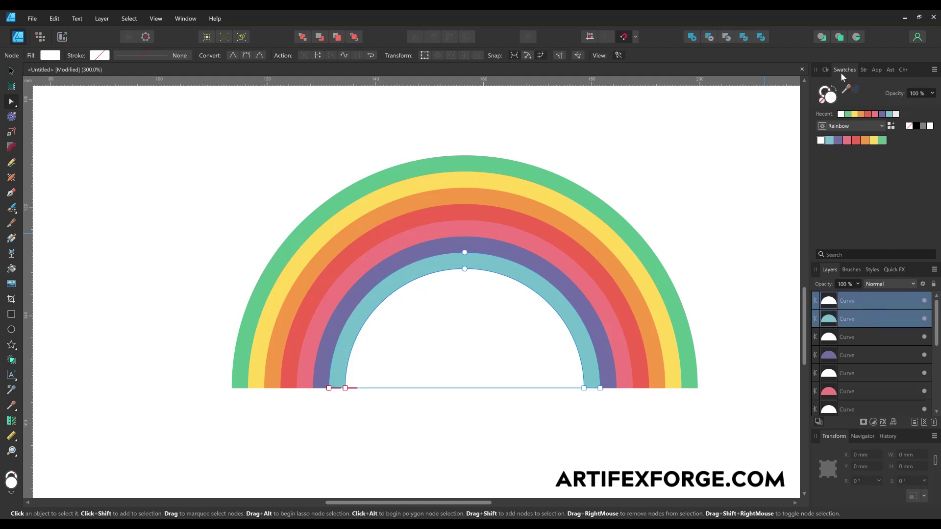
click(710, 37)
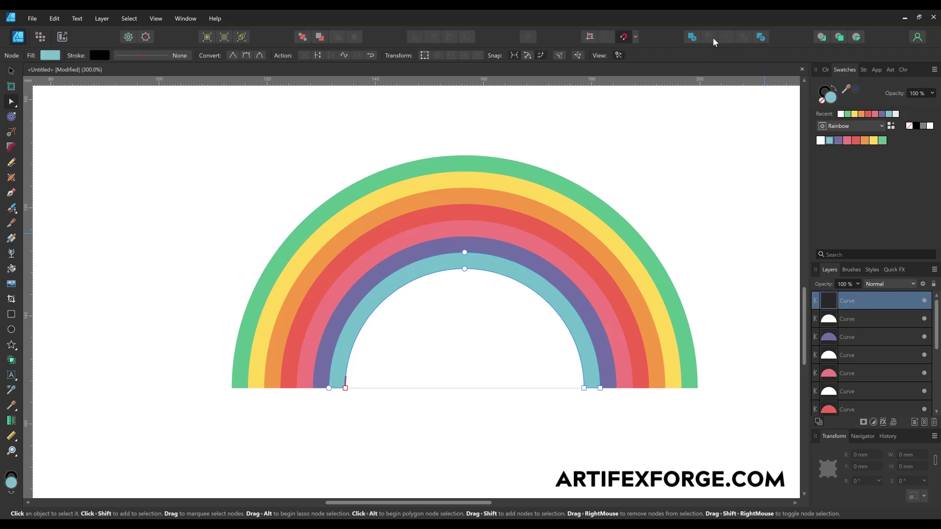
click(857, 319)
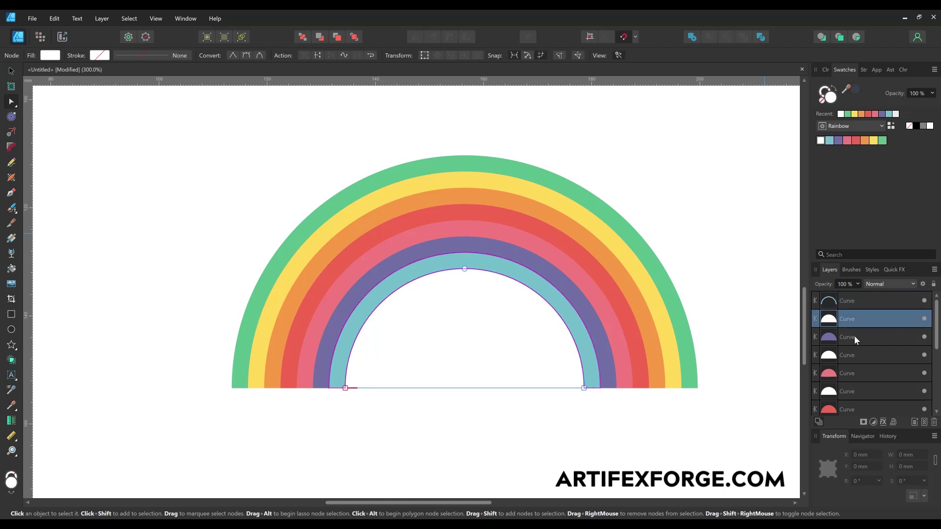
shift+click(855, 336)
click(709, 38)
Step: Subtract the white semicircles from the pink and red semicircles, each with the copy directly above it
click(853, 338)
shift+click(854, 355)
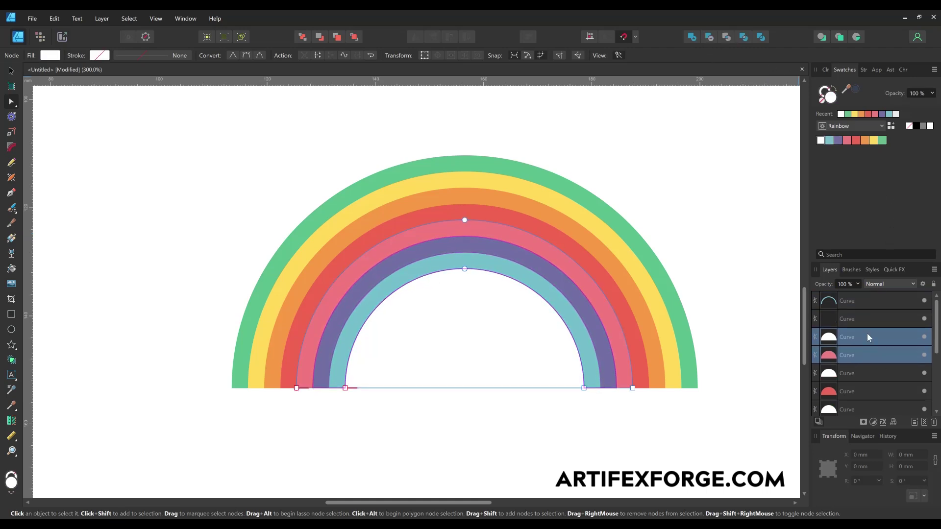
click(708, 37)
click(863, 356)
shift+click(863, 373)
click(708, 37)
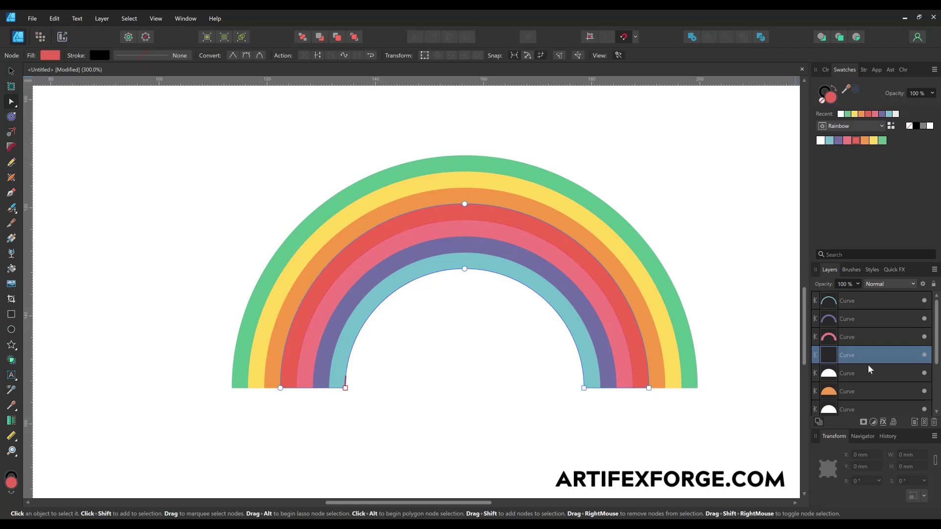
Step: Subtract the white semicircles from the orange and yellow semicircles, each with the copy directly above it
click(858, 373)
shift+click(858, 391)
click(709, 37)
scroll(937, 306, down, 3)
click(858, 336)
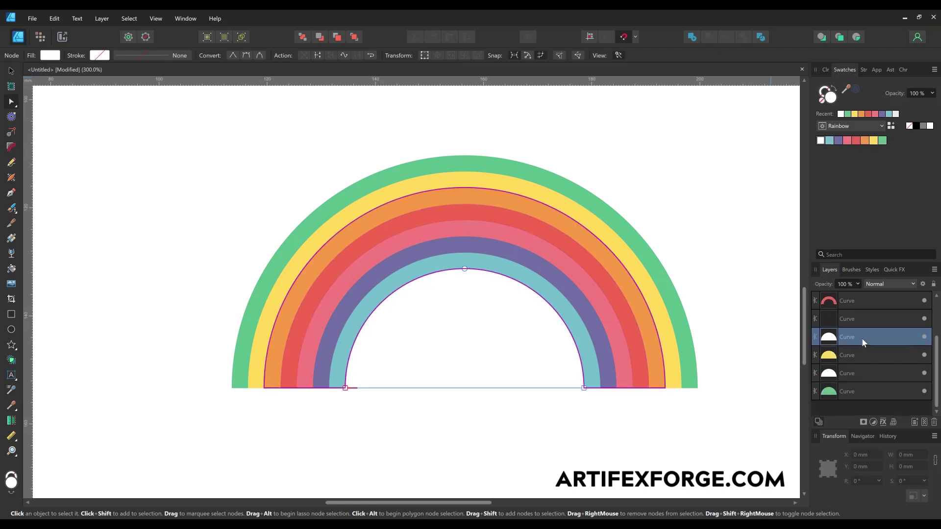
shift+click(858, 354)
click(708, 37)
Step: Subtract the last white semicircle from the green semicircle and deselect the resulting arch
click(858, 373)
shift+click(857, 391)
click(711, 37)
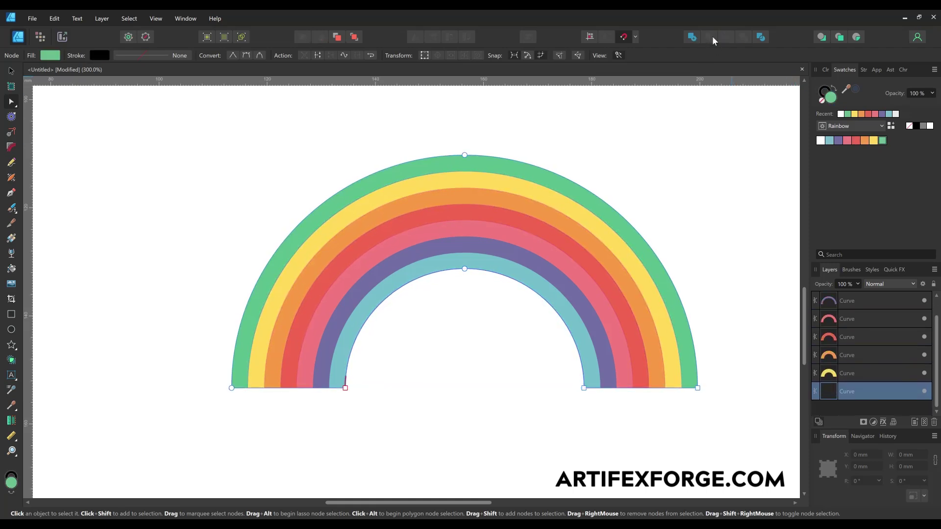
click(729, 439)
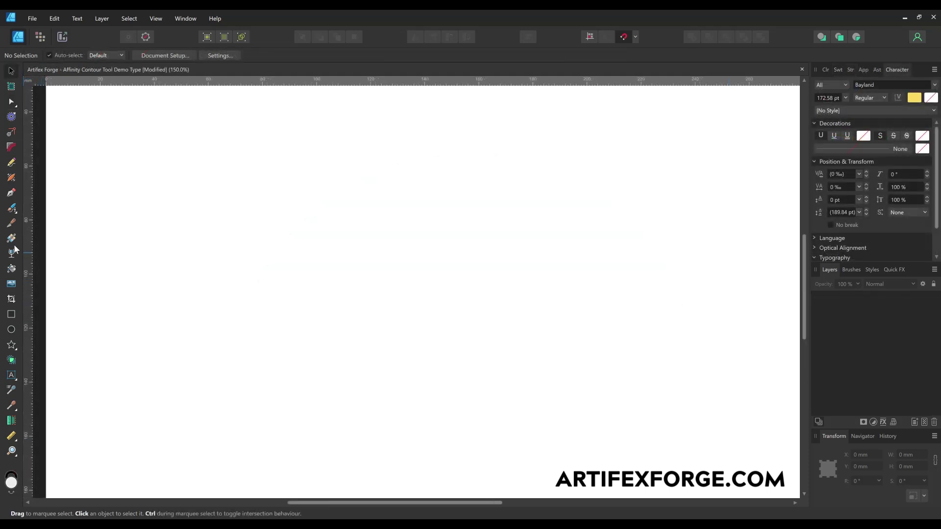
Step: In the type demo document, create yellow artistic text reading "Affinity" in the Bayland font at about 189 pt
click(11, 376)
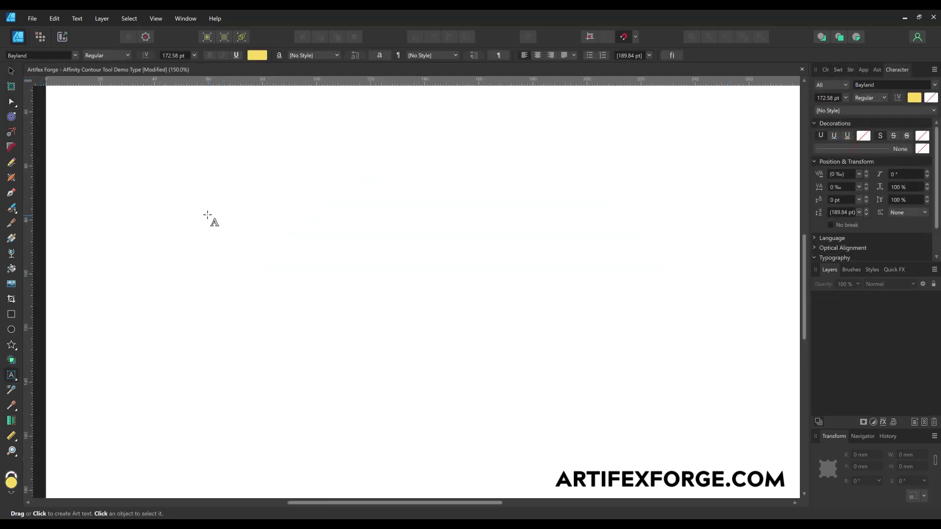
drag(202, 205, 380, 329)
text(Af)
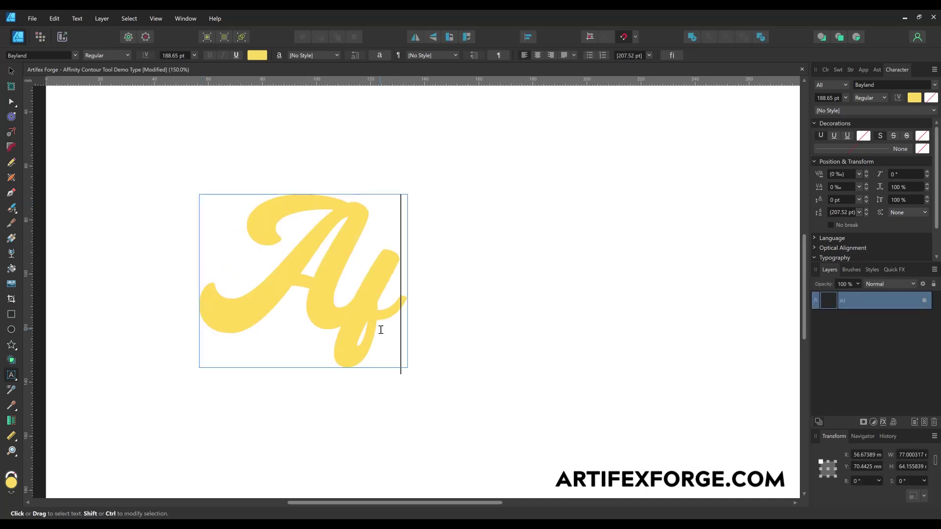
text(finity)
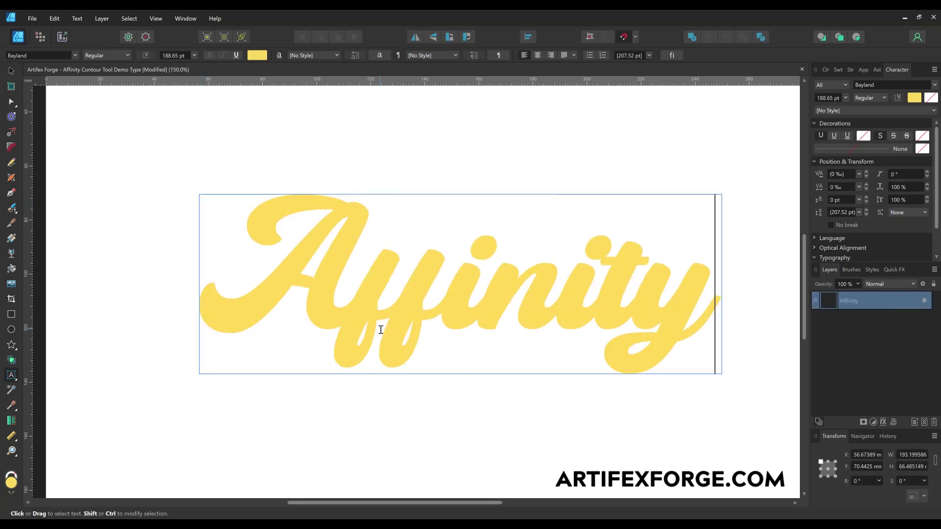
Step: Reduce all of the "Affinity" text to 152 pt and move it slightly toward the page centre
key(ctrl+a)
key(ctrl+less)
key(ctrl+less)
key(ctrl+less)
key(ctrl+less)
key(ctrl+less)
key(ctrl+less)
key(ctrl+less)
key(ctrl+less)
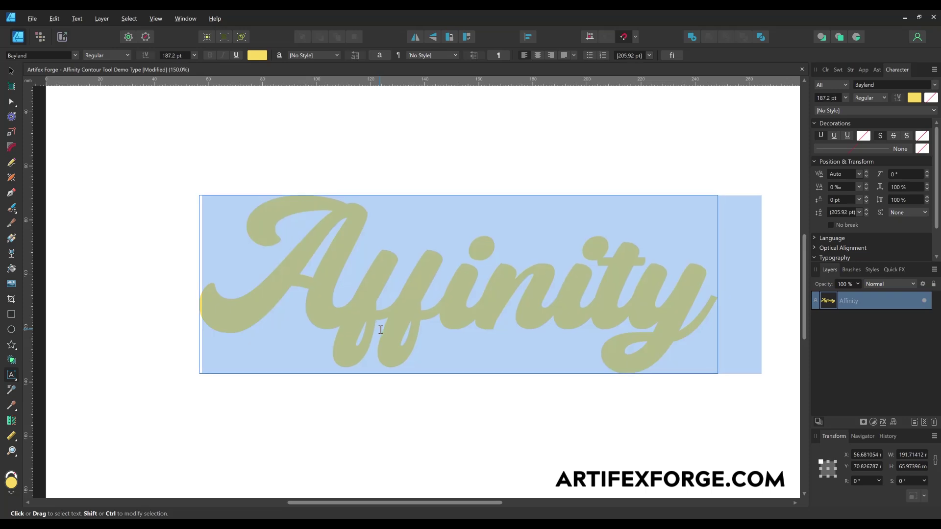
key(ctrl+less)
key(ctrl+less)
key(ctrl+less)
key(ctrl+less)
key(ctrl+less)
key(ctrl+less)
key(ctrl+less)
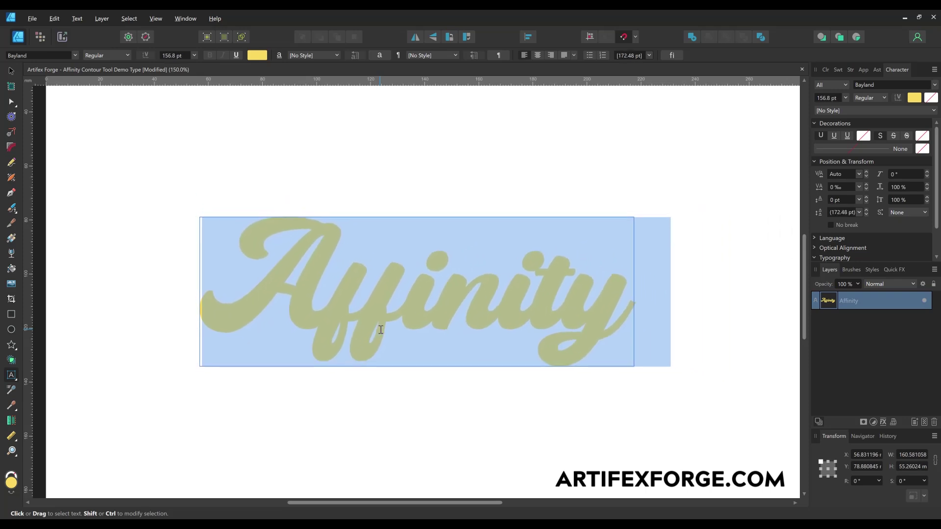
click(12, 71)
drag(534, 324, 545, 316)
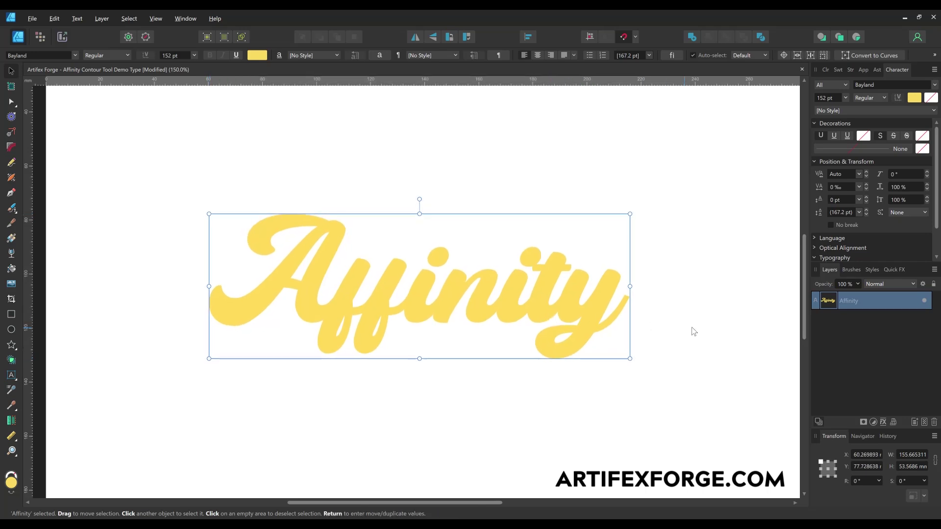
Step: Copy and paste the "Affinity" text in place, and select the lower of the two text layers
click(825, 70)
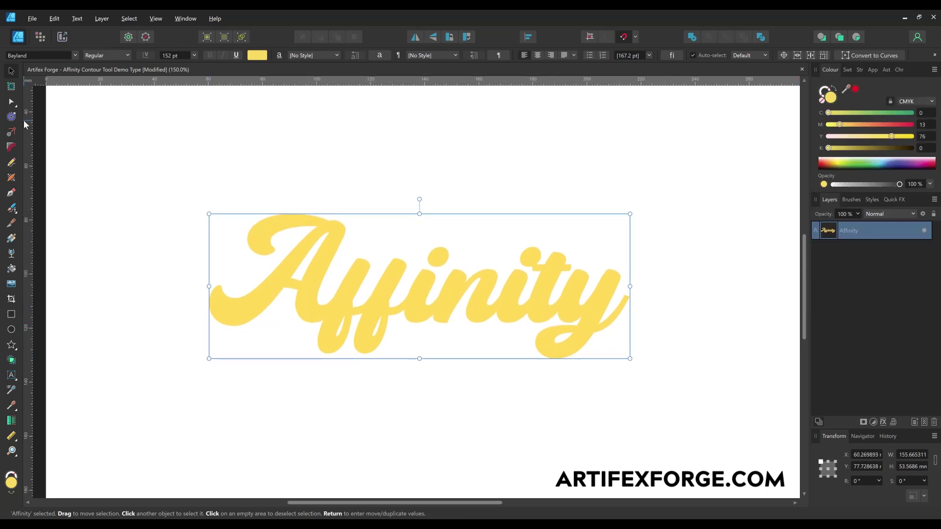
click(56, 18)
click(73, 73)
click(55, 19)
click(74, 70)
click(866, 251)
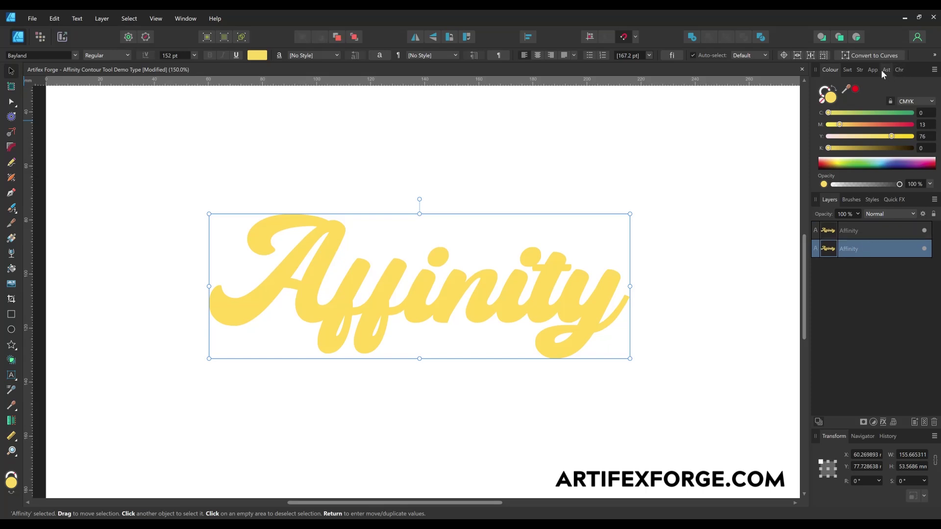
Step: Fill the lower text copy with the orange Rainbow swatch and give it a 1.5 mm contour
click(848, 69)
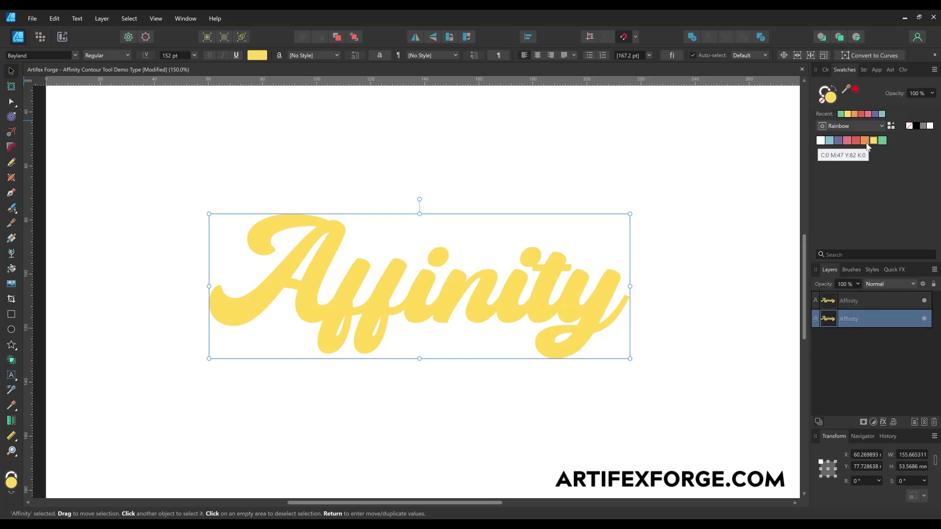
click(866, 143)
click(11, 117)
text(1.5)
key(Return)
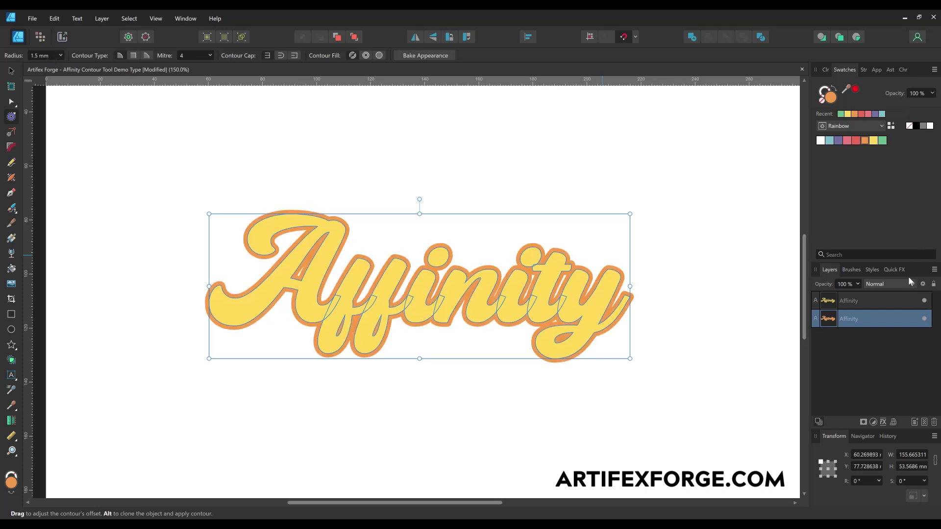
Step: Copy and paste the orange text, fill the lowest copy with the red swatch, and set its contour radius to 3 mm
click(54, 18)
click(79, 61)
click(54, 18)
click(60, 71)
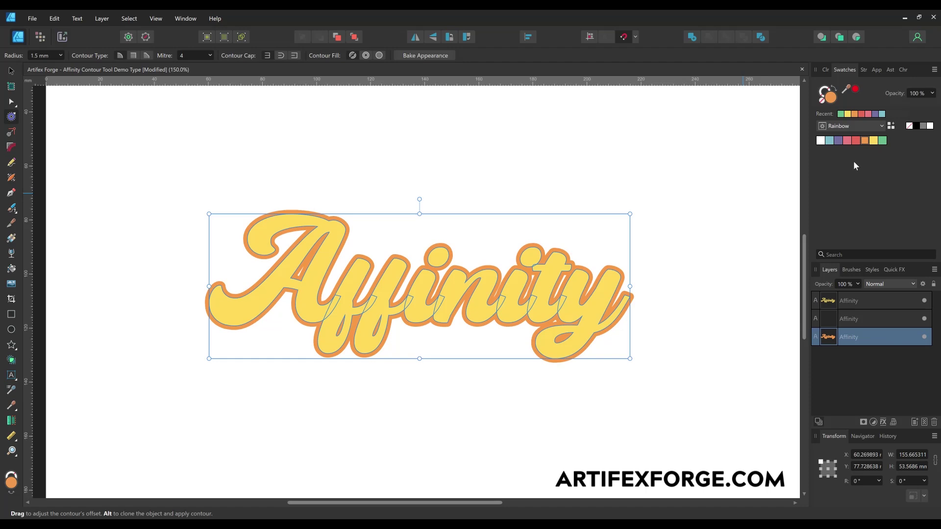
click(856, 141)
click(45, 57)
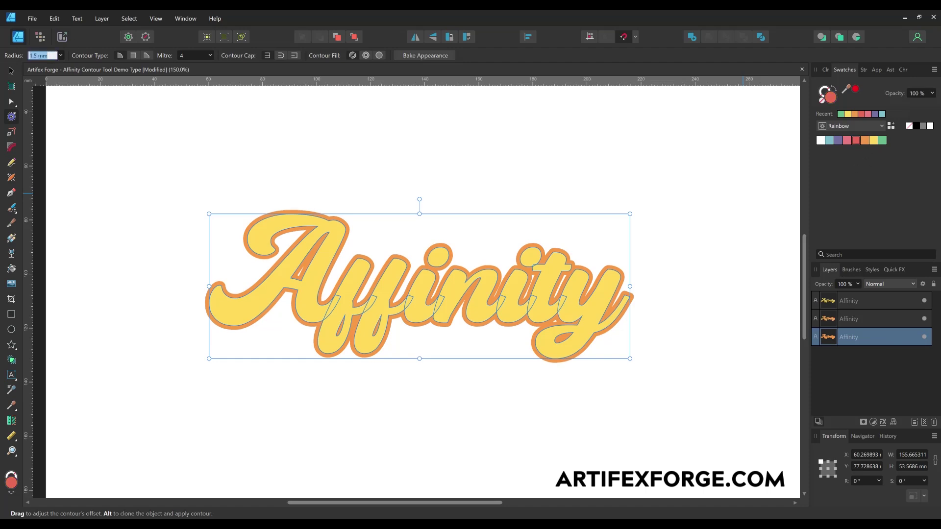
text(3)
key(Return)
Step: Paste another text copy, fill the lowest layer with the pink swatch, and set its contour radius to 4.5 mm
key(ctrl+v)
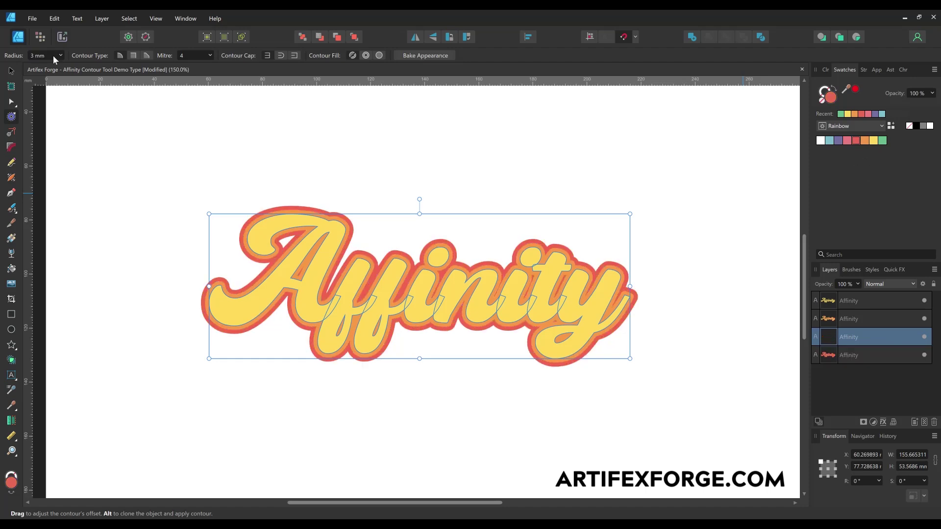
click(870, 355)
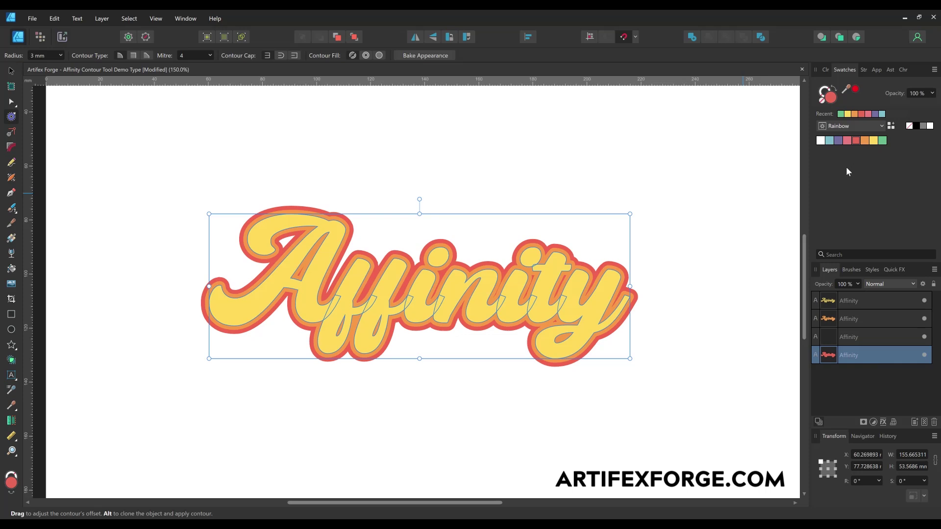
click(848, 141)
text(4.5)
key(Return)
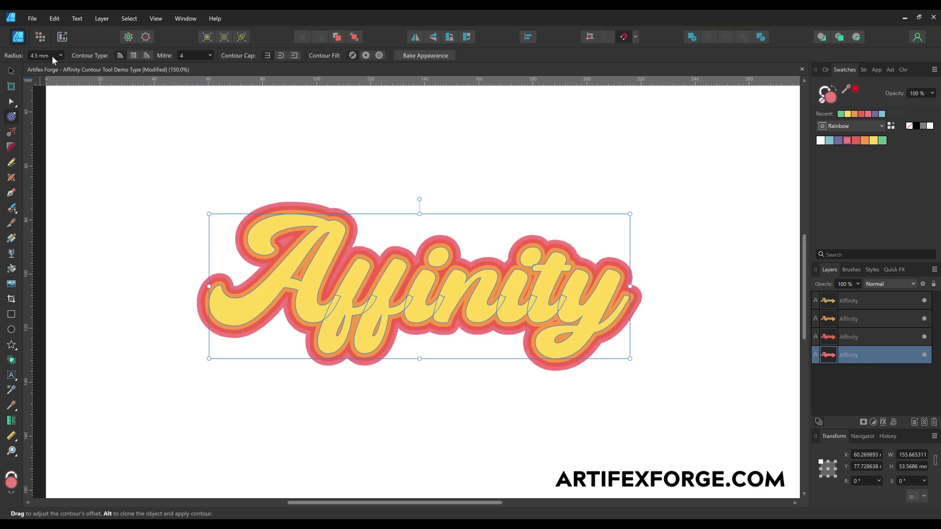
Step: Paste one more text copy, fill the lowest layer with the purple swatch, set its contour radius to 6 mm, and deselect
click(56, 19)
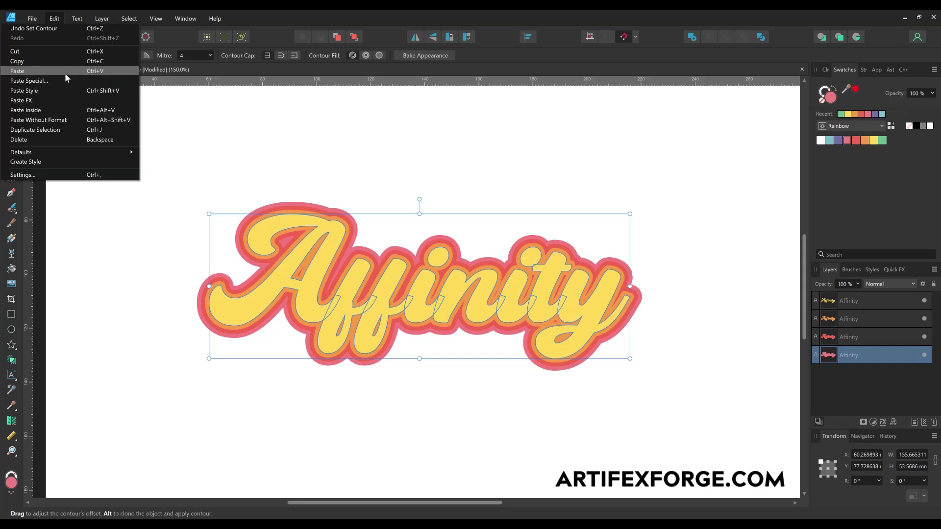
click(66, 71)
click(869, 373)
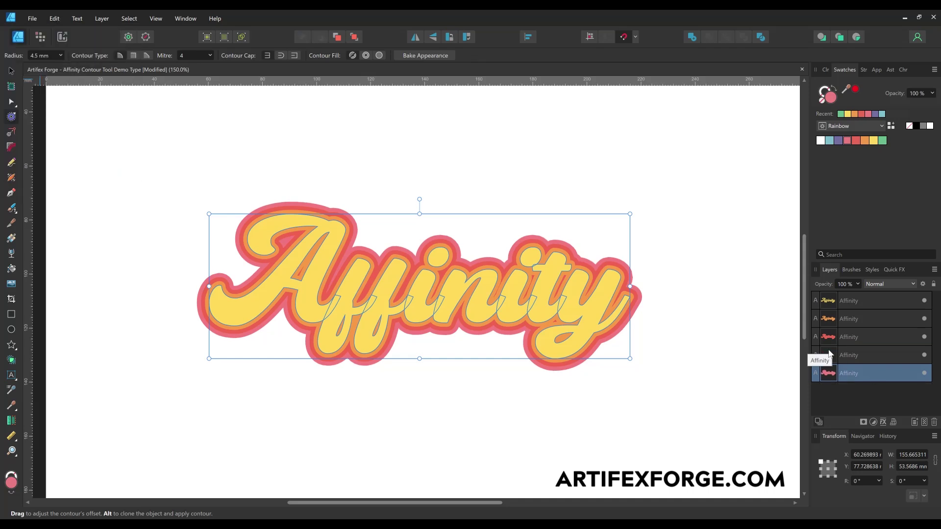
click(838, 141)
click(49, 57)
text(6)
key(Return)
key(v)
click(726, 326)
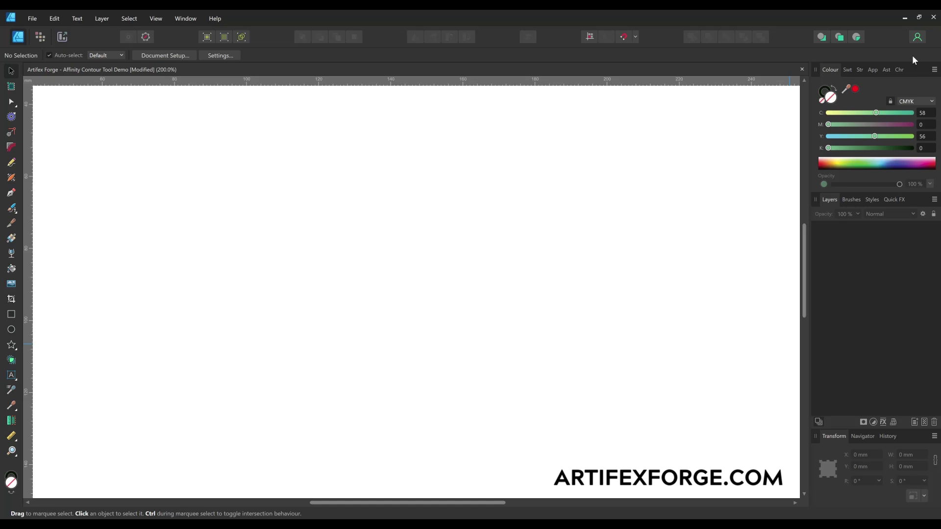
Step: In the Contour Tool Demo document, place the first Banners Shapes asset near the page centre and fill it green (C59 M0 Y50 K0)
click(886, 71)
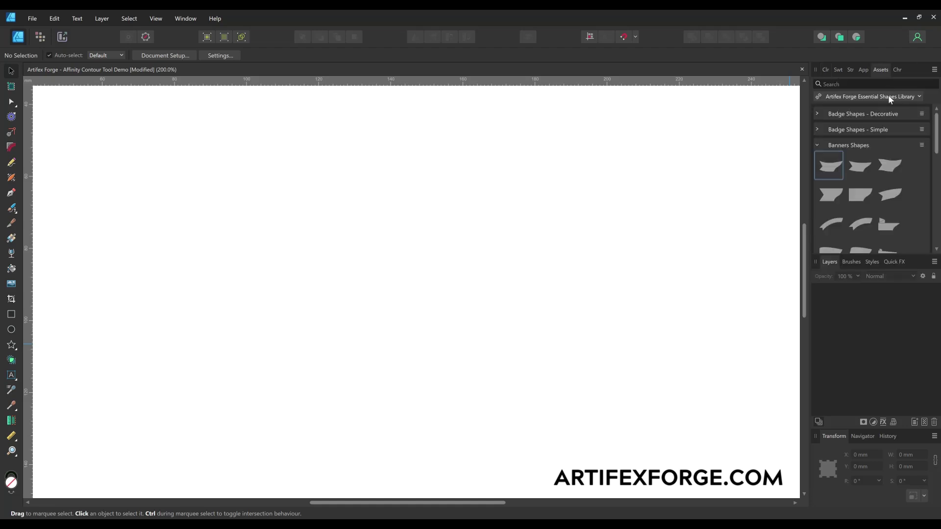
drag(835, 170, 445, 288)
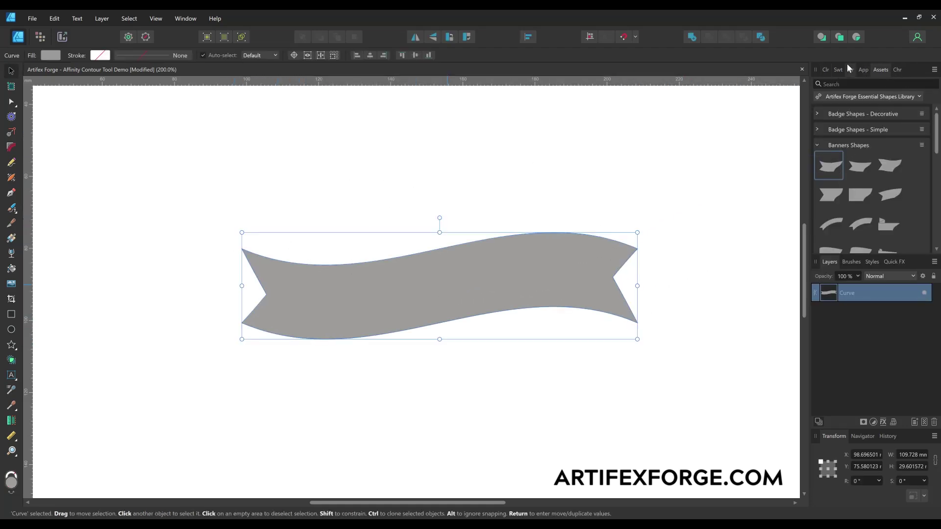
click(827, 69)
click(877, 165)
drag(878, 166, 876, 168)
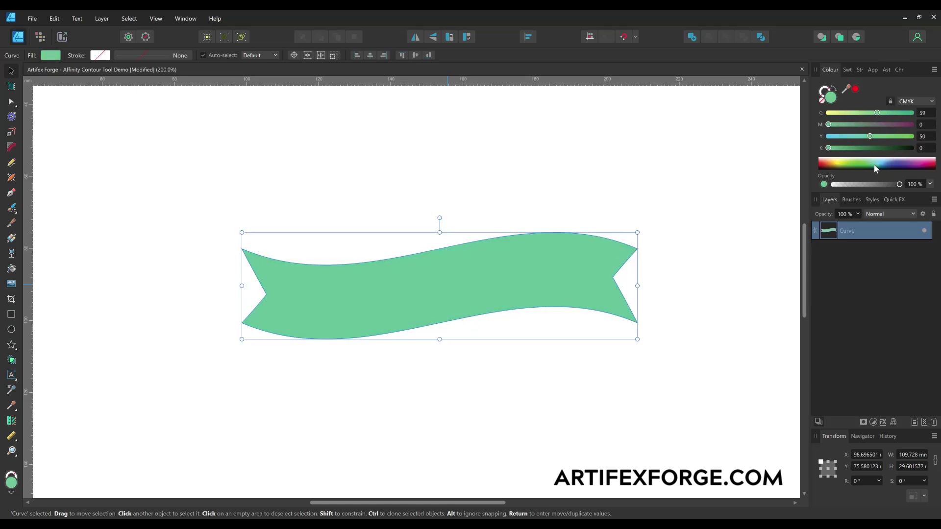
Step: Duplicate the banner, swap the copy's fill to a 1 pt stroke, and darken the stroke to K 100
right_click(907, 229)
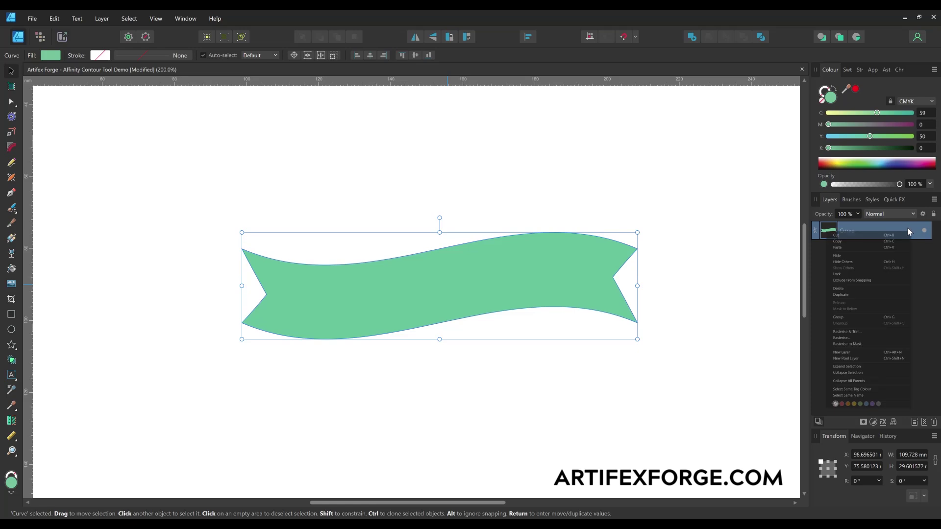
click(864, 294)
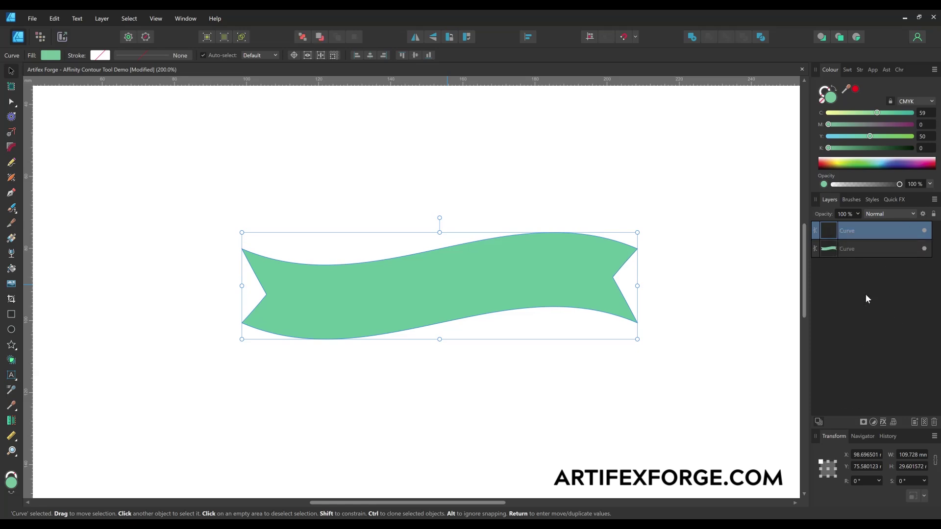
click(834, 90)
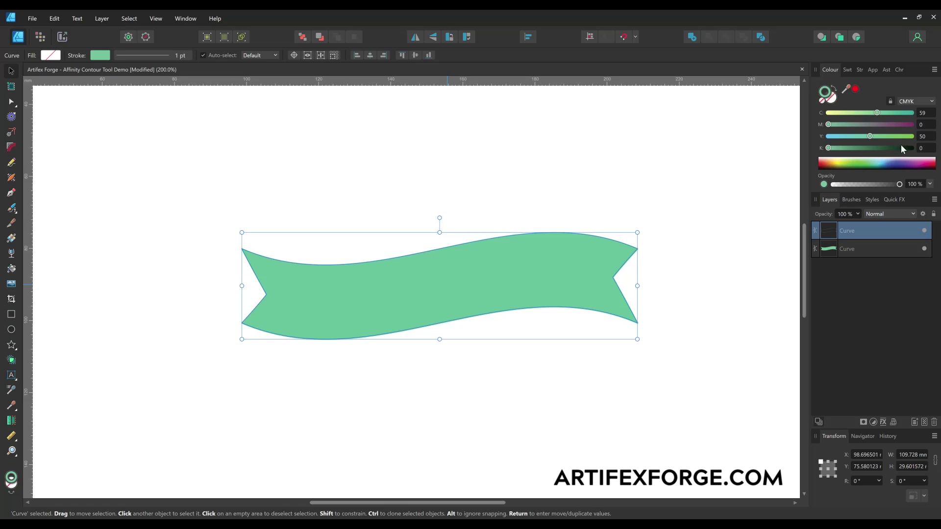
drag(829, 148, 934, 151)
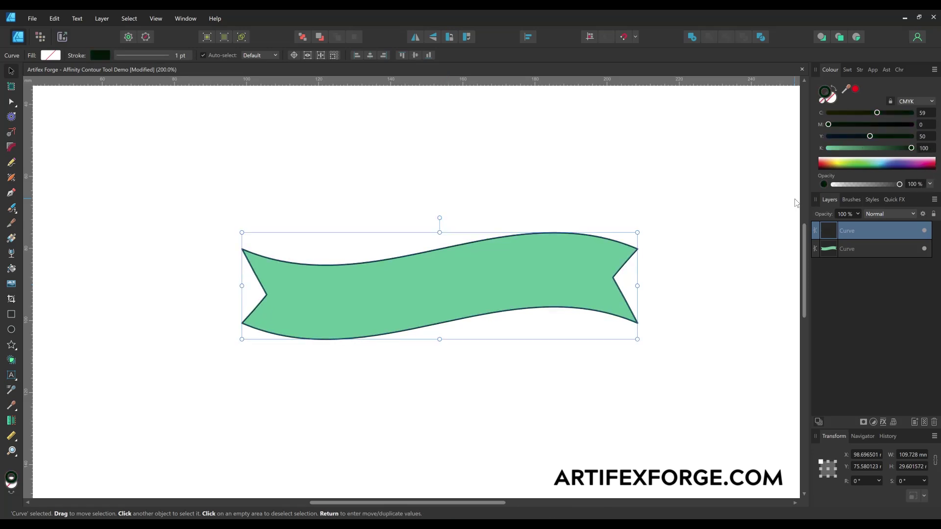
Step: Contour the outlined banner copy inward by about 4.5 mm and bake its appearance
click(12, 117)
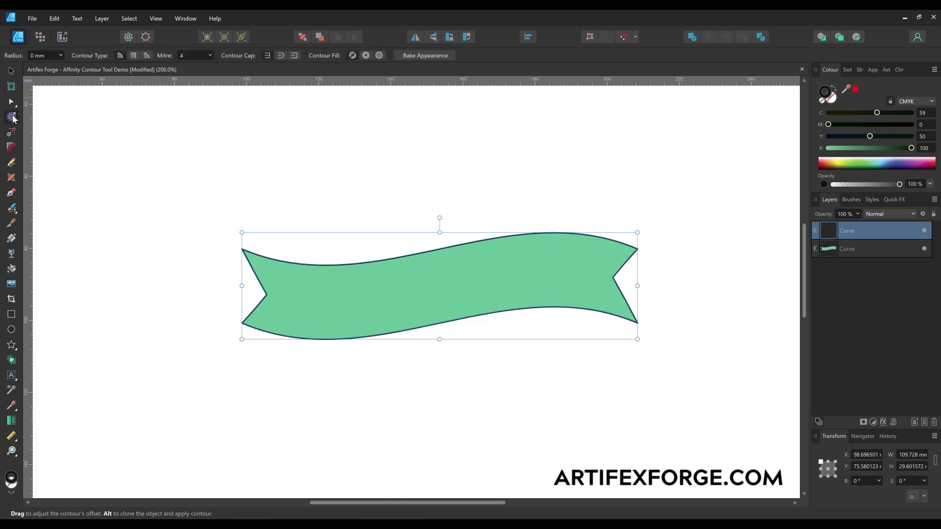
drag(459, 320, 445, 270)
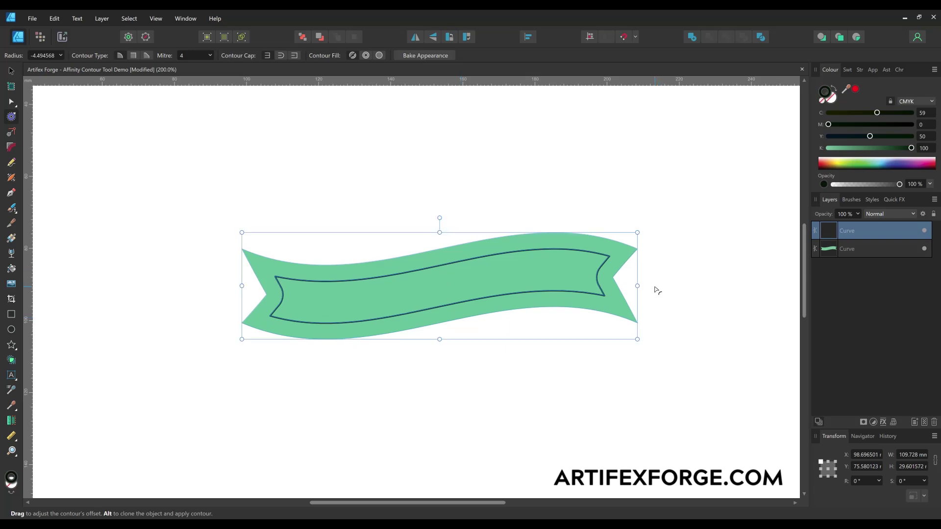
click(435, 56)
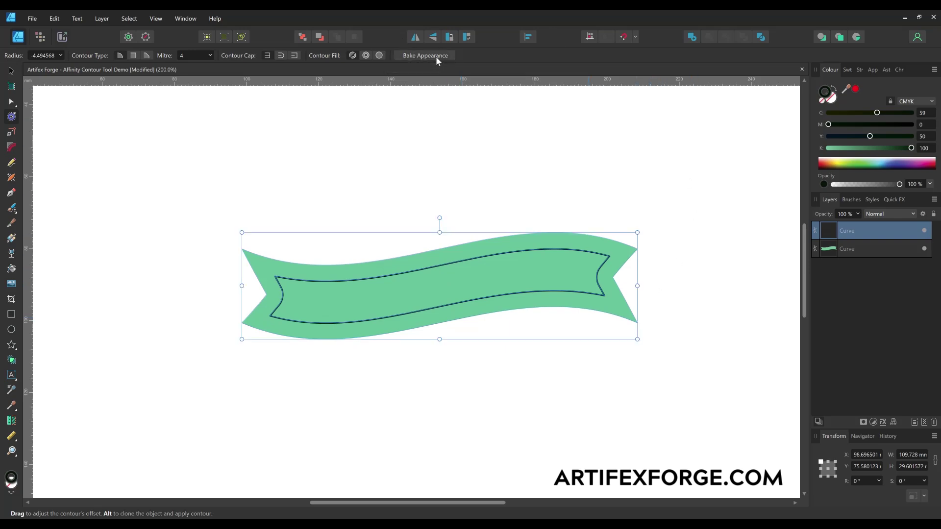
Step: Break the inner outline at its two lower corner nodes and cut away the upper part, leaving only the lower curve
click(604, 296)
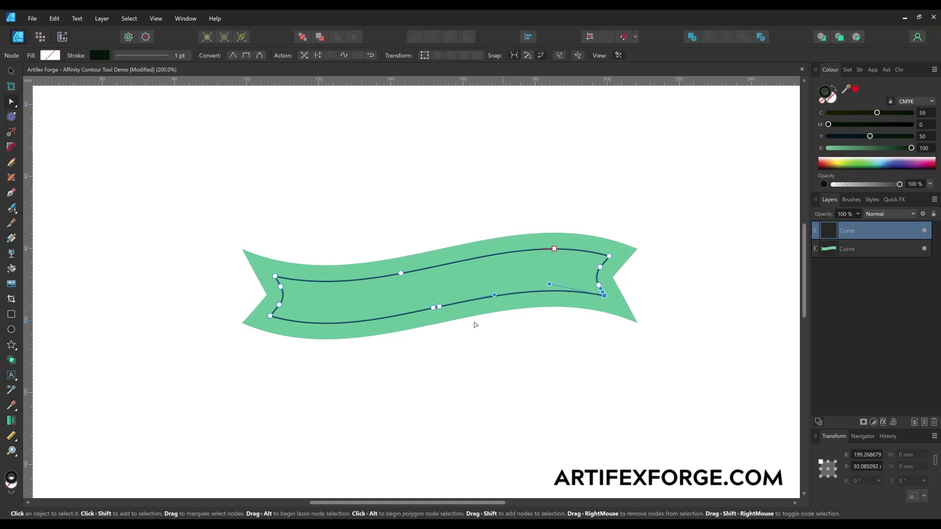
shift+click(270, 316)
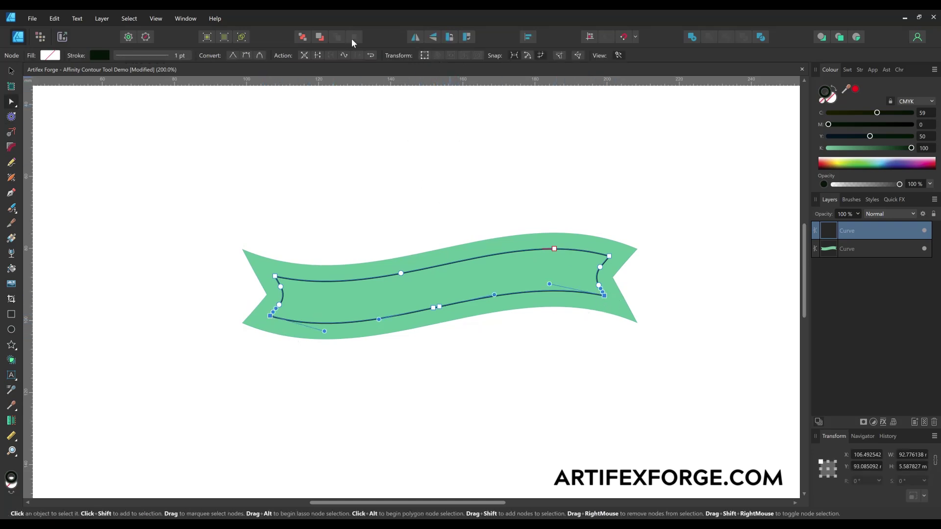
click(319, 55)
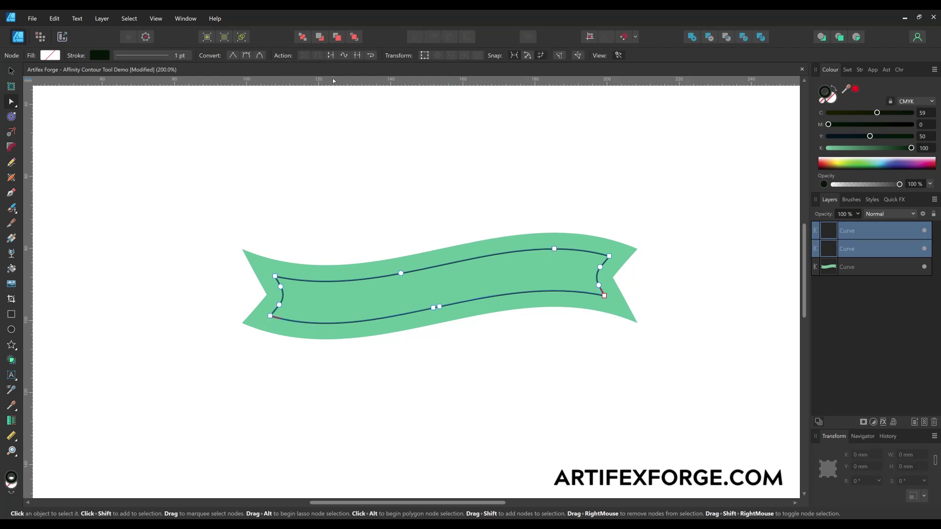
click(878, 236)
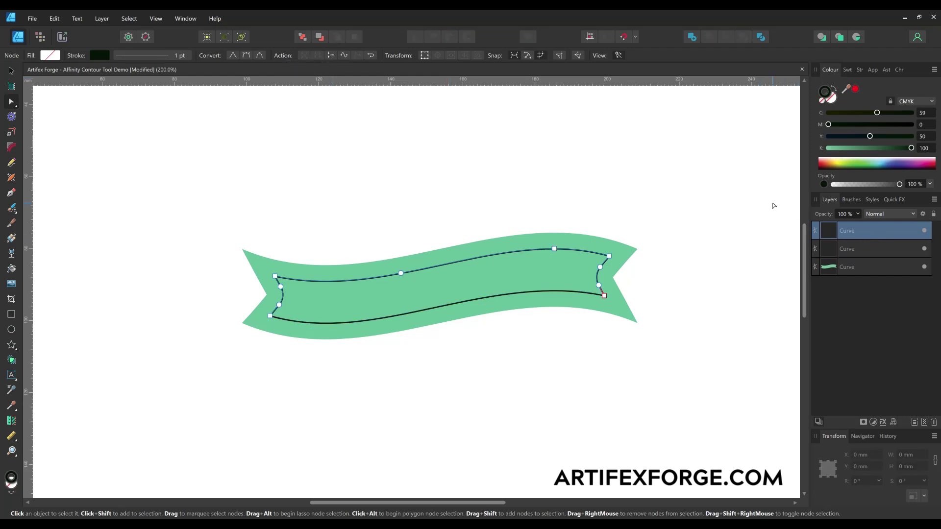
click(54, 18)
click(58, 49)
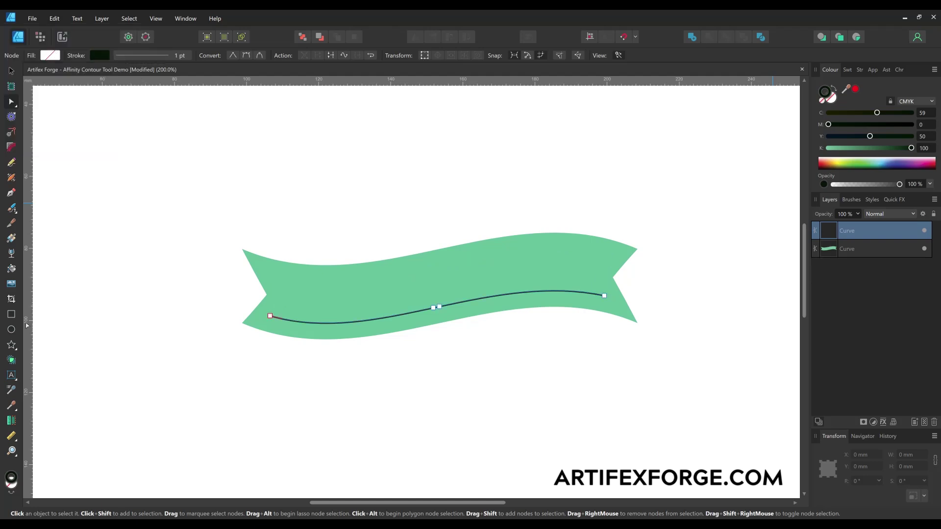
Step: Create artistic text along the remaining curve reading "banner type" in the Hanley font
click(13, 378)
click(64, 378)
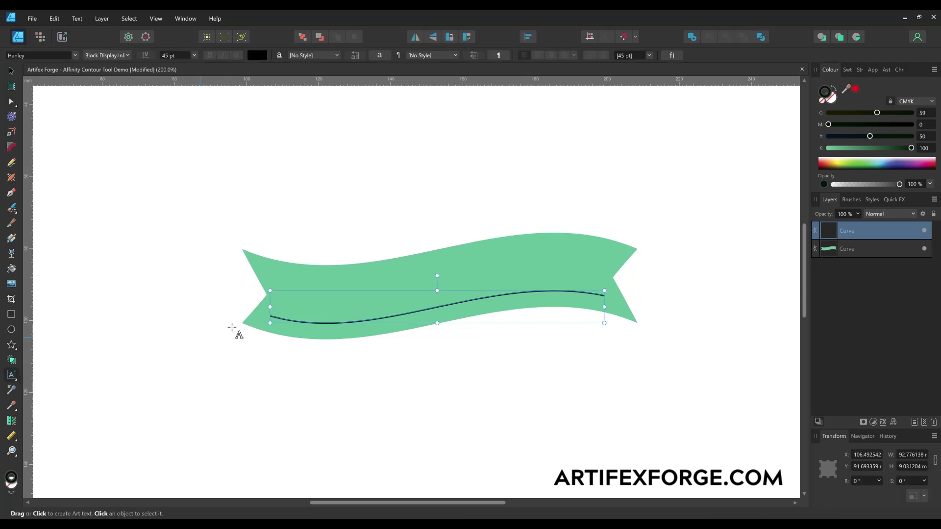
click(284, 319)
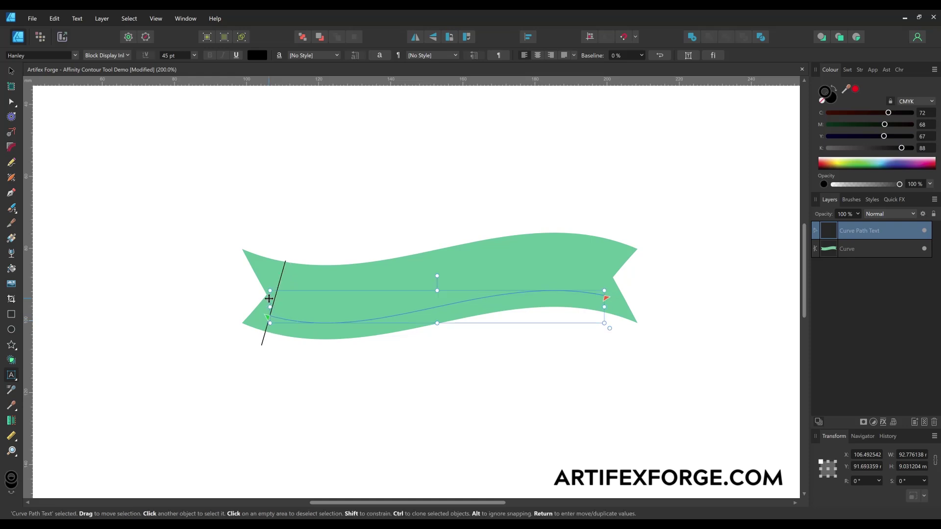
text(banner type)
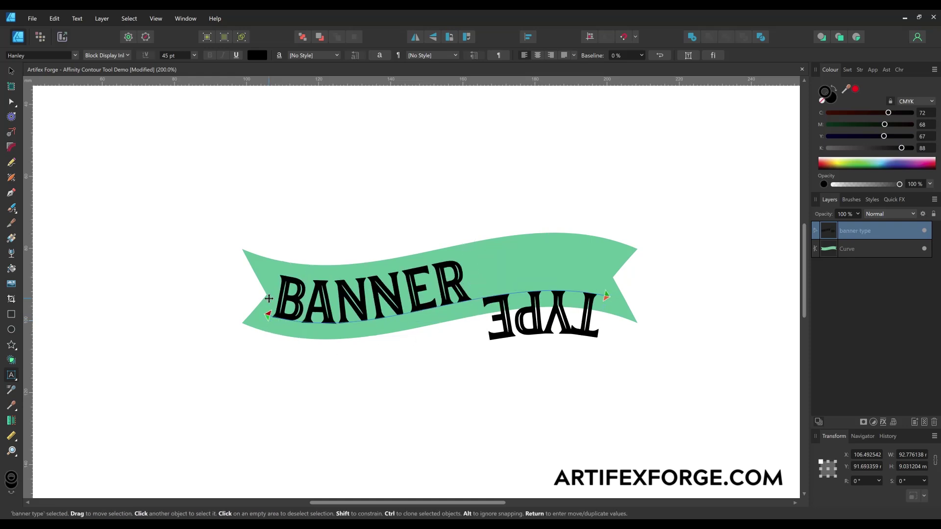
Step: Set the whole path text to 41 pt and centre it along the curve
key(ctrl+a)
scroll(185, 56, down, 2)
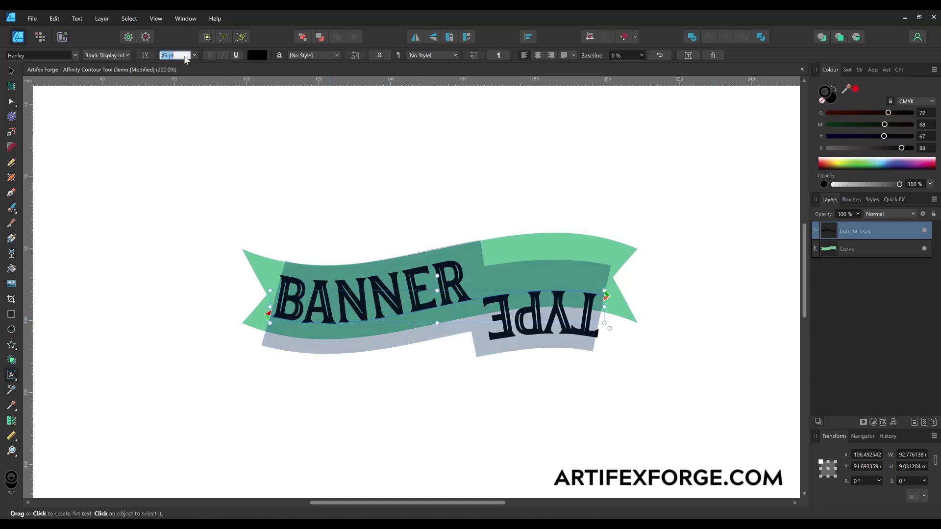
scroll(185, 56, down, 2)
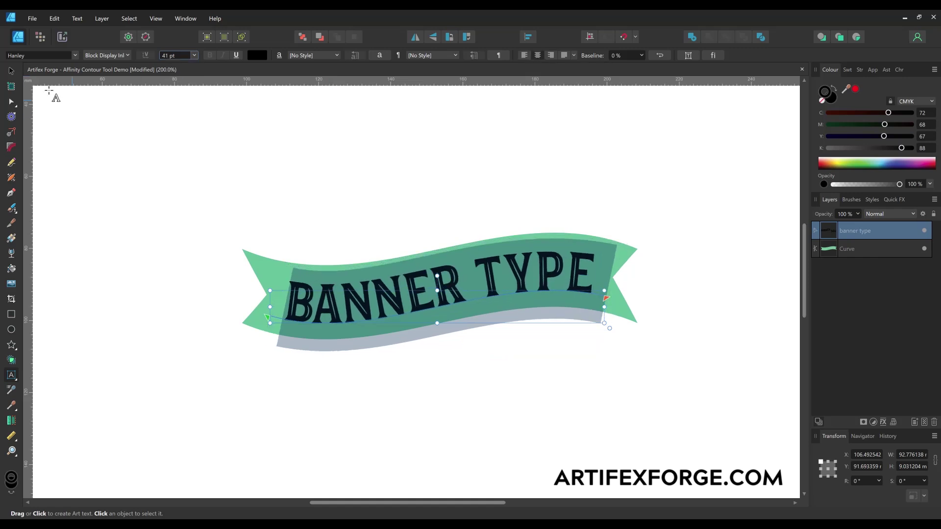
Step: Recolour the "banner type" text white and deselect it
key(Escape)
click(686, 209)
click(863, 230)
drag(888, 113, 700, 152)
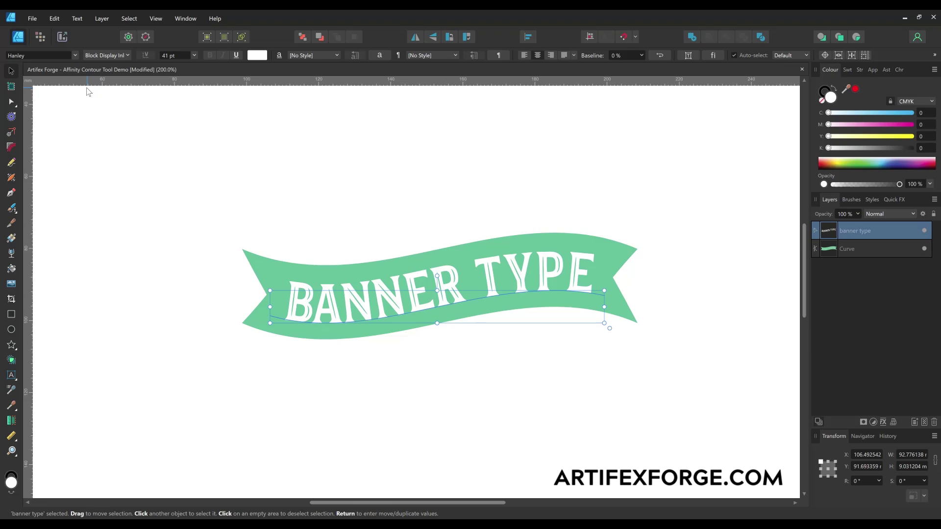
click(176, 138)
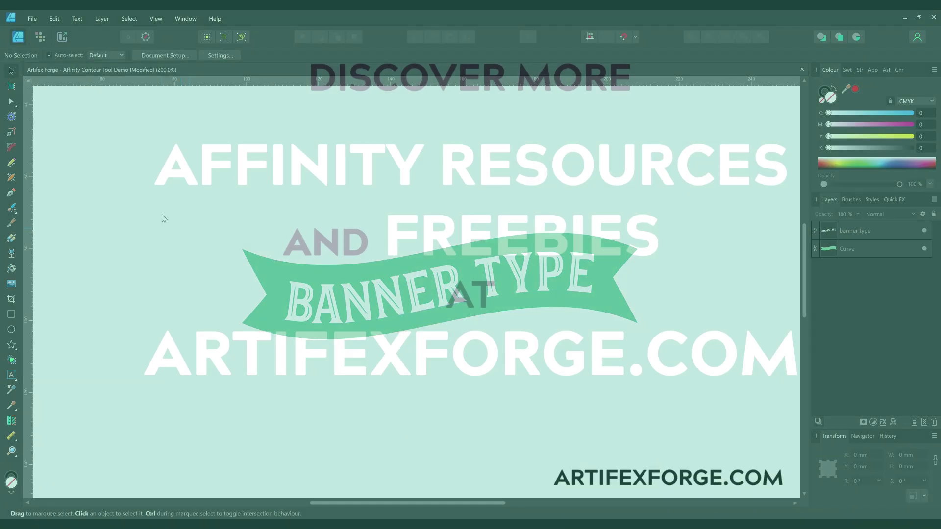